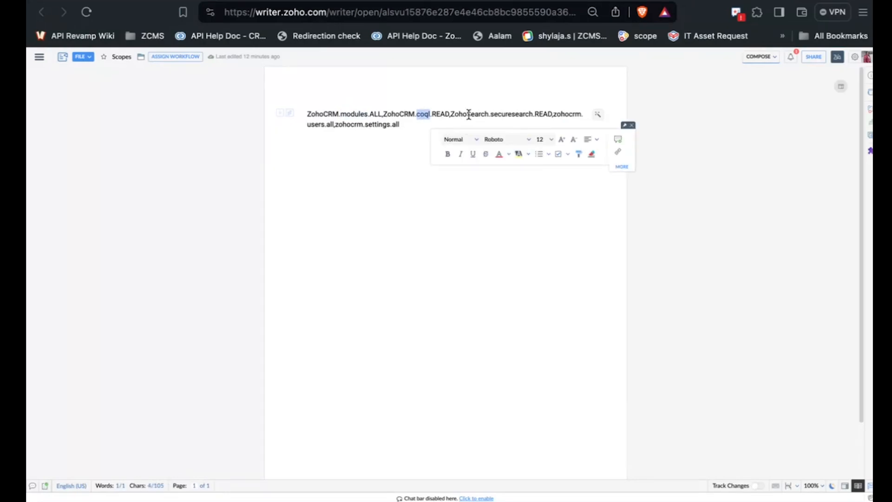
# Review the securesearch, users and settings scopes in the Scopes document and select the full scope list
pyautogui.doubleClick(504, 114)
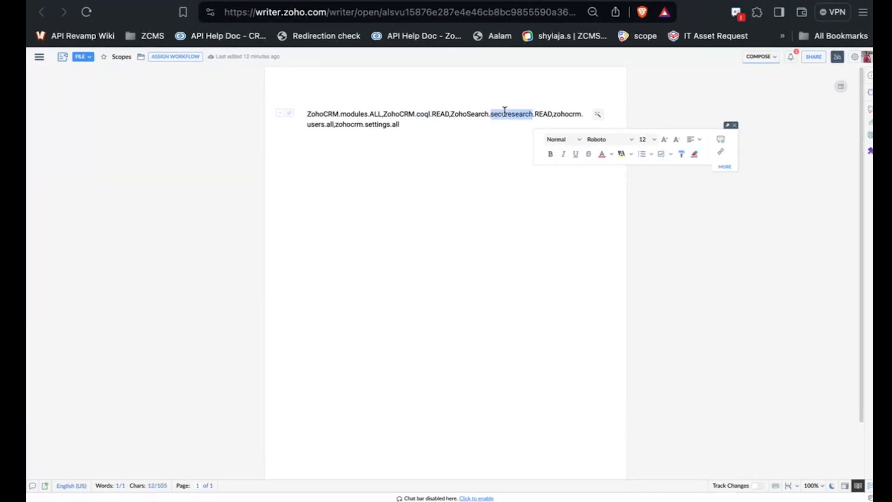
pyautogui.doubleClick(566, 114)
pyautogui.doubleClick(312, 126)
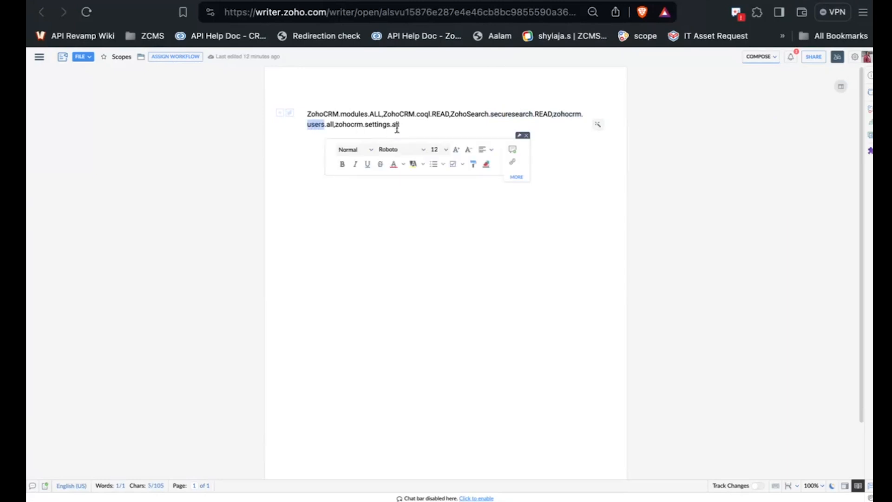
pyautogui.doubleClick(384, 124)
pyautogui.moveTo(407, 131); pyautogui.dragTo(294, 123)
pyautogui.click(300, 119)
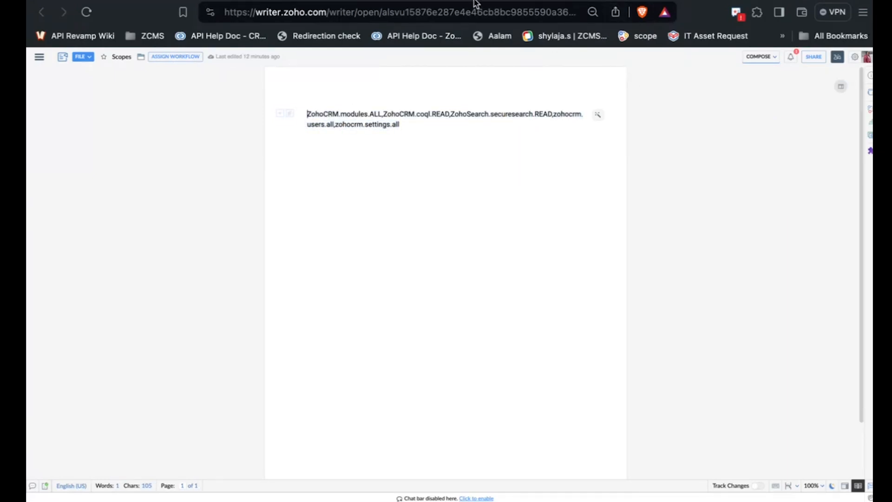
# Switch to the API Console, paste the scope list into the Self Client's scope field, and set the time duration to 10 minutes
pyautogui.click(394, 1)
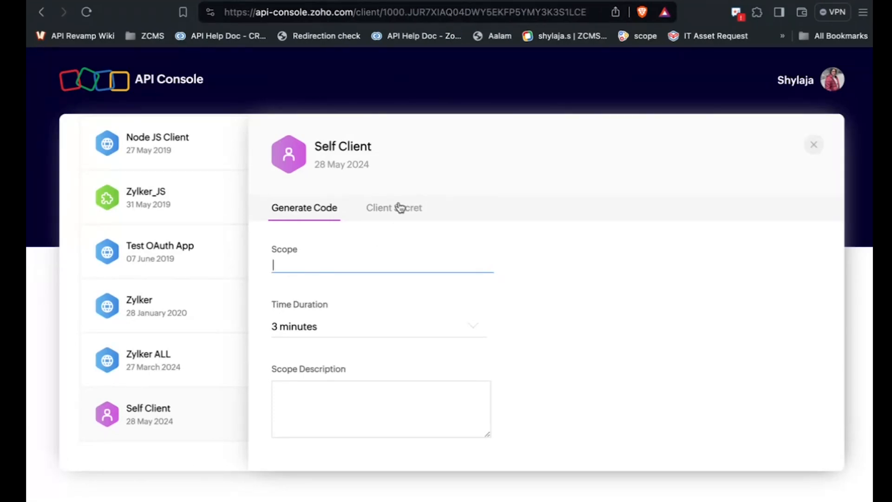
pyautogui.click(311, 265)
pyautogui.hotkey('ctrl', 'v')
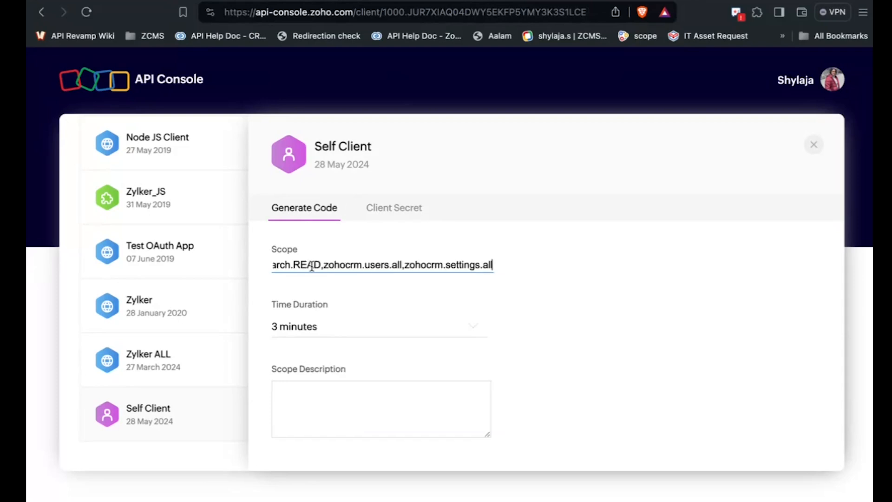
pyautogui.click(305, 329)
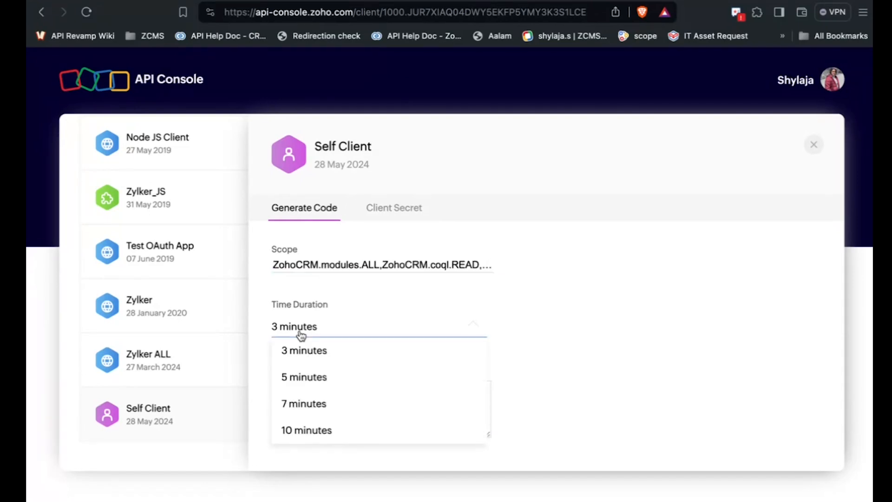
pyautogui.click(316, 427)
# Enter "scope" as the scope description and submit the Self Client's code generation form
pyautogui.scroll(-2, 314, 372)
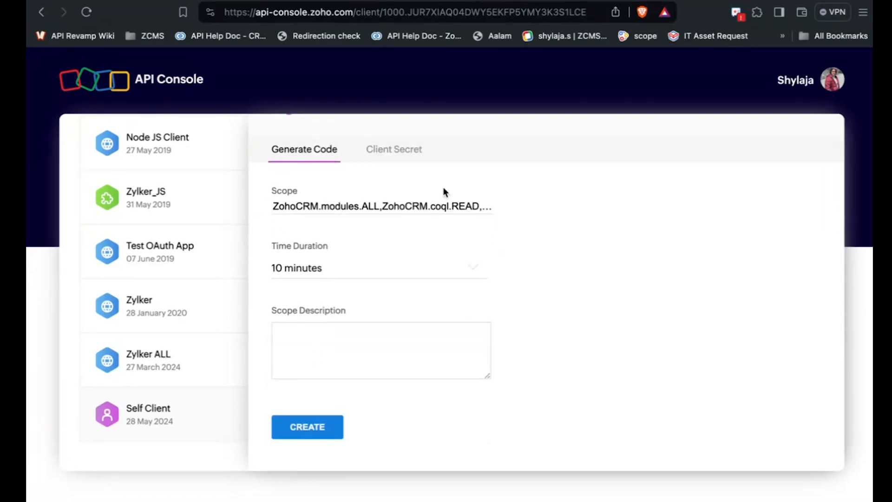
pyautogui.click(372, 341)
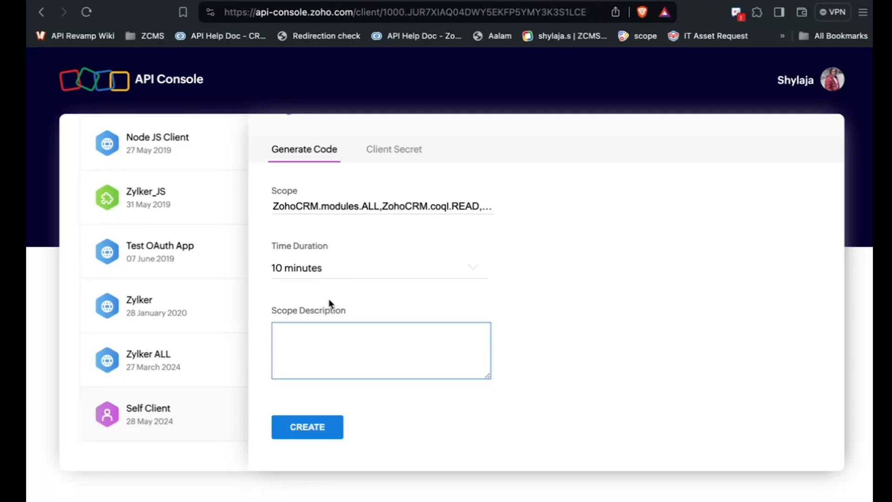
pyautogui.write('scope')
pyautogui.scroll(-1, 323, 425)
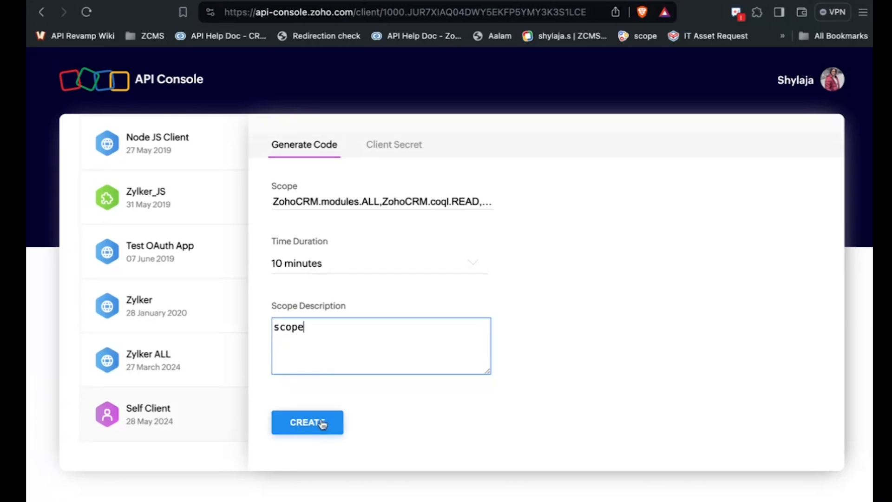
pyautogui.click(322, 424)
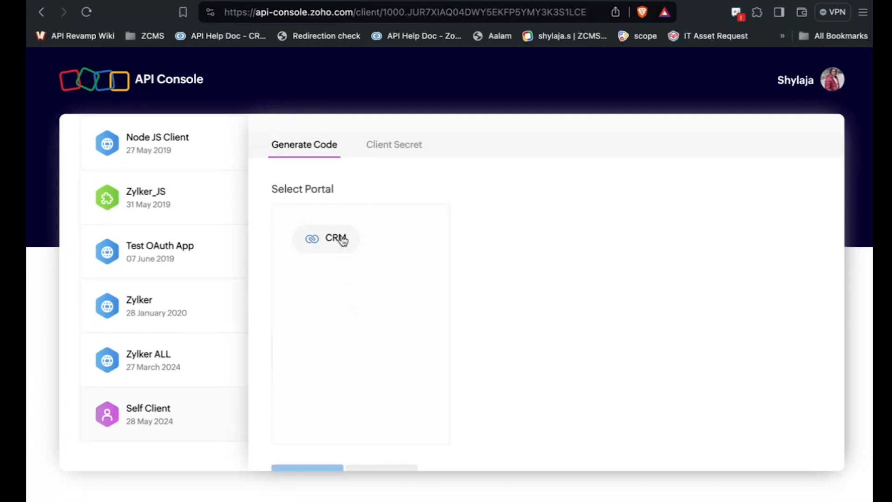
# Generate the code for the CRM production org MyFirstCompany and copy the generated code
pyautogui.click(342, 240)
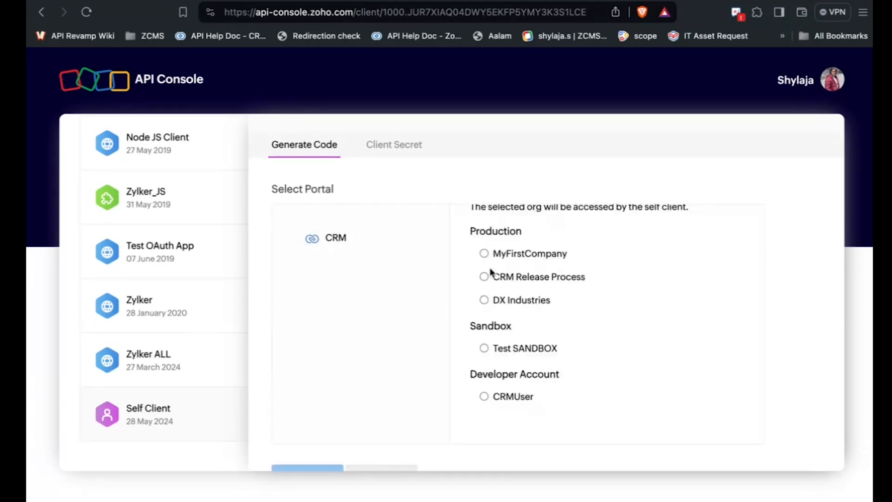
pyautogui.click(484, 254)
pyautogui.scroll(-1, 354, 272)
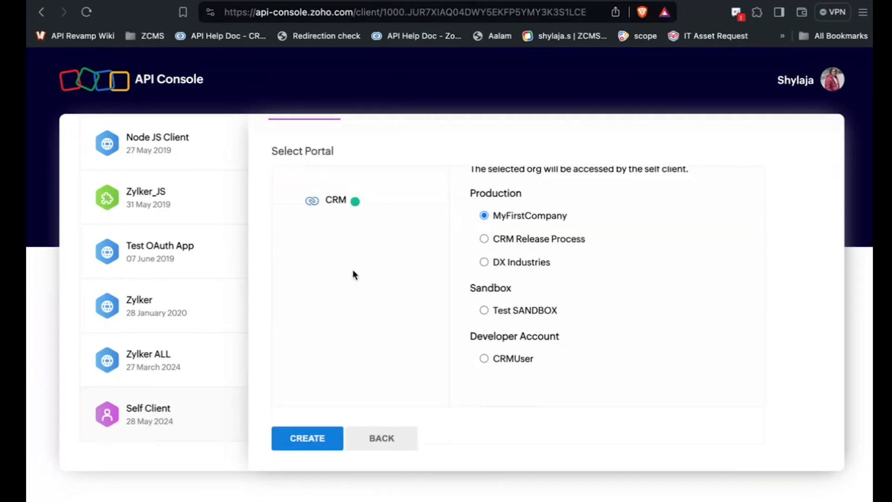
pyautogui.click(307, 440)
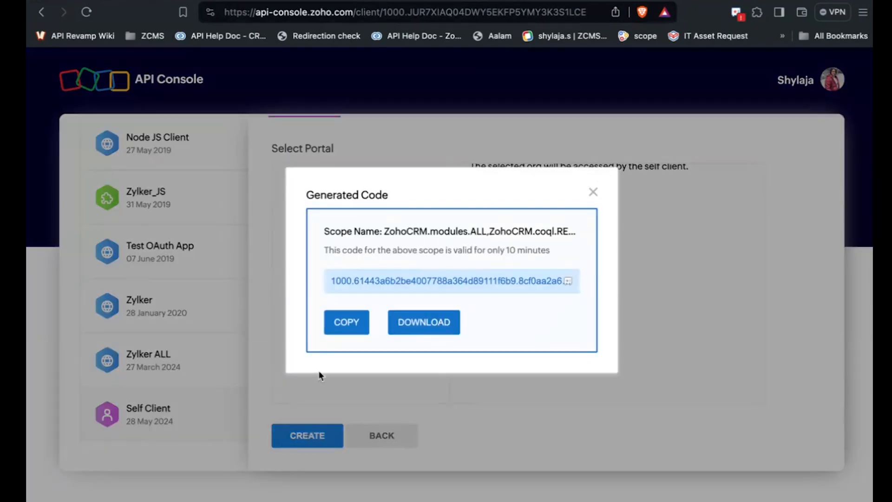
pyautogui.click(346, 322)
# Switch to Postman, bring up the Generate Access Token and Refresh Token request, and check the Self-client environment's variables
pyautogui.press('super+Tab')
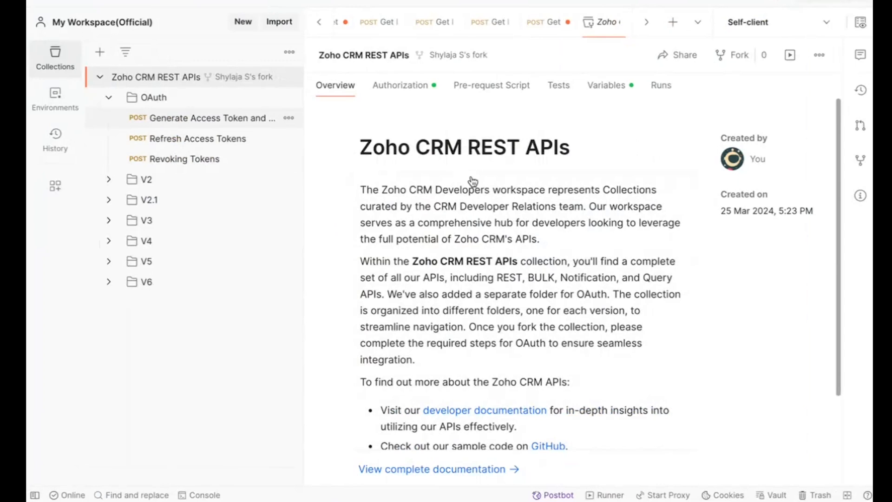
pyautogui.click(761, 22)
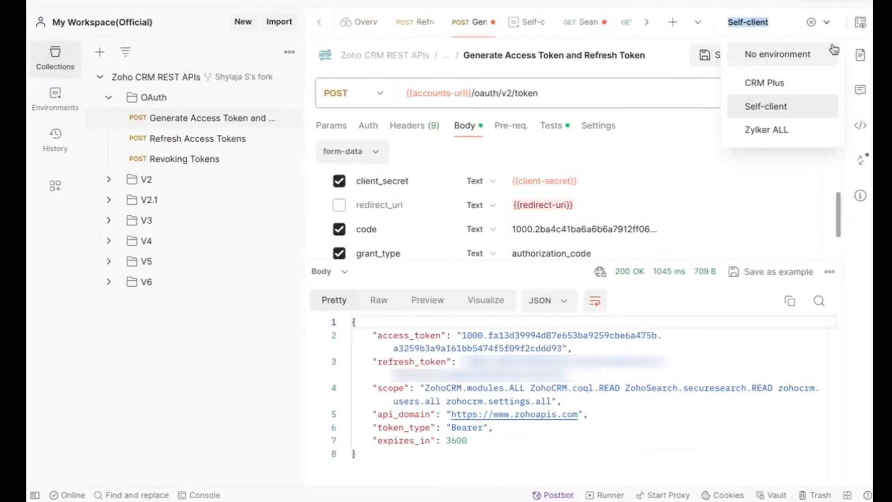
pyautogui.click(861, 22)
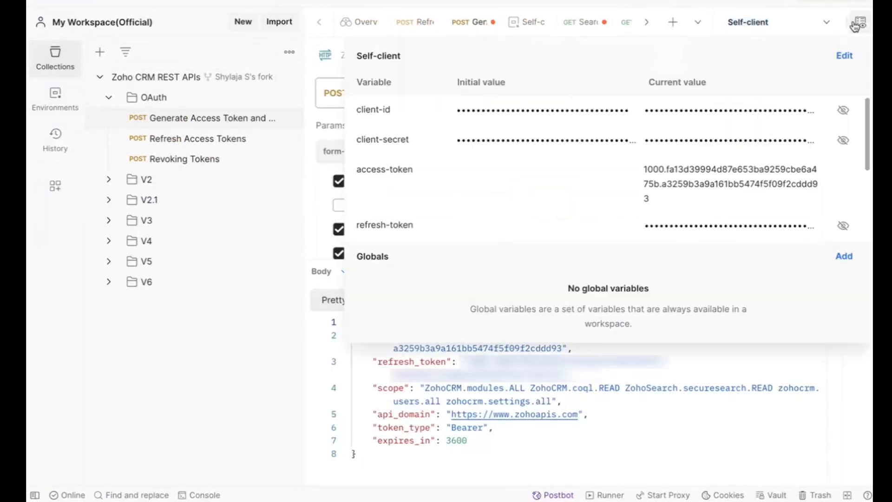
pyautogui.scroll(-3, 384, 192)
pyautogui.scroll(3, 384, 193)
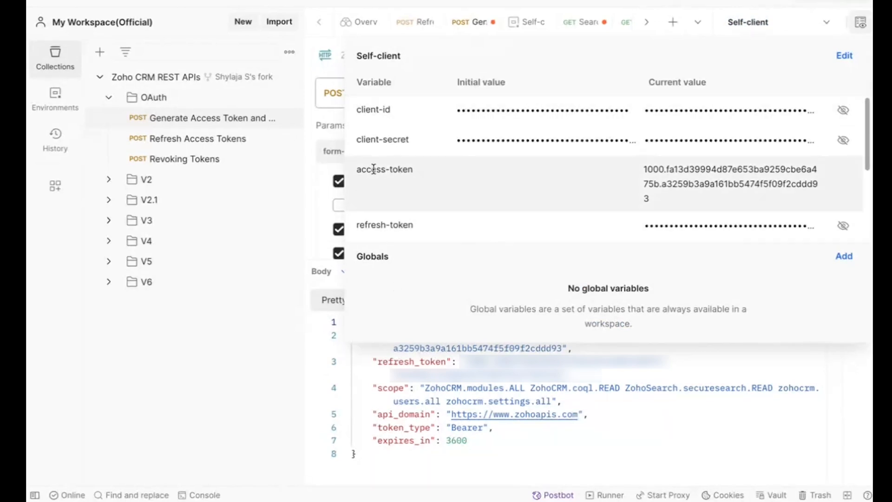
pyautogui.click(757, 22)
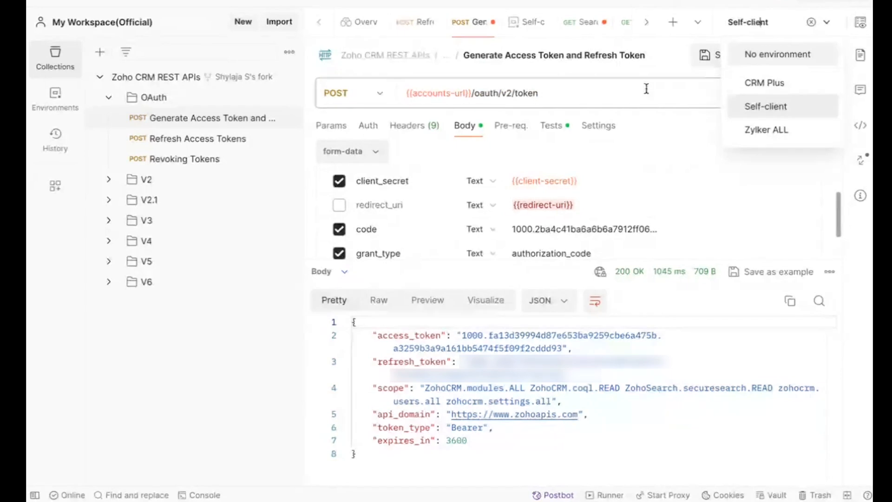
pyautogui.click(861, 22)
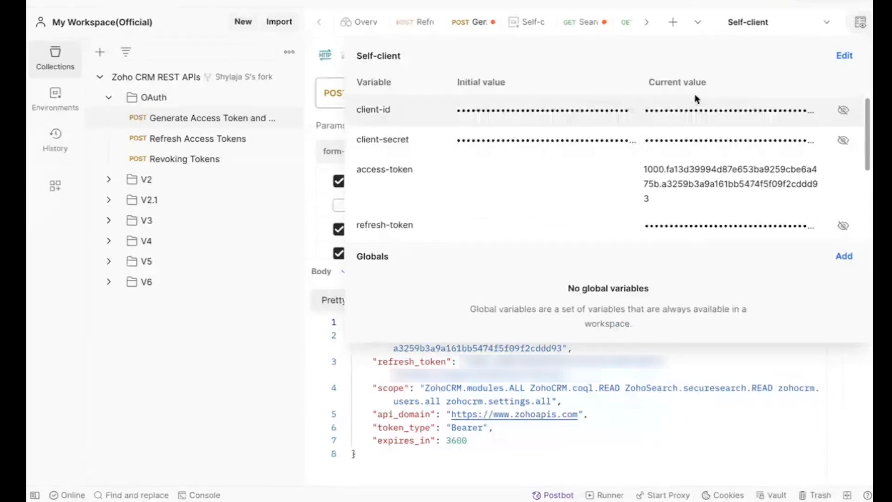
pyautogui.click(301, 189)
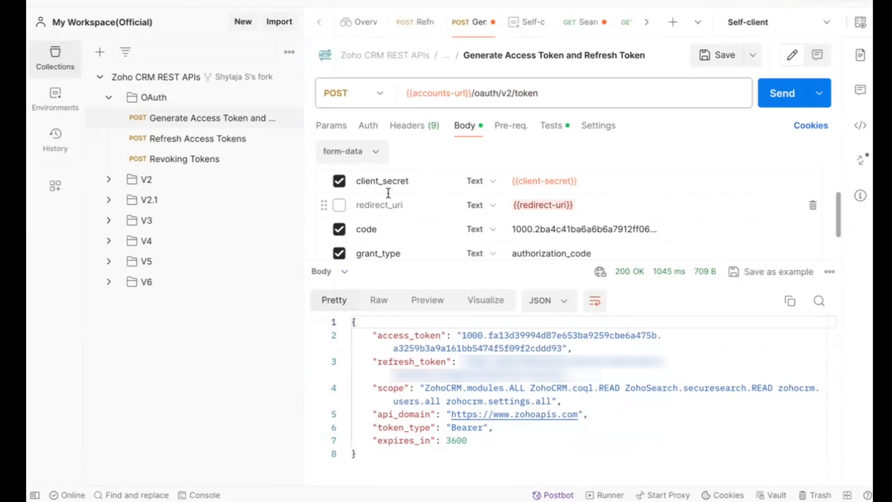
# Replace the code value in the request's form data with the copied authorization code and send the token request
pyautogui.doubleClick(520, 95)
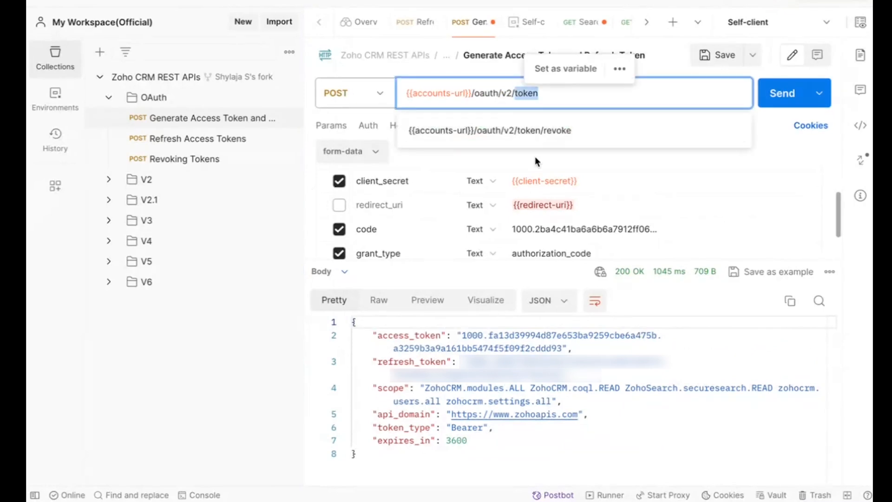
pyautogui.click(540, 228)
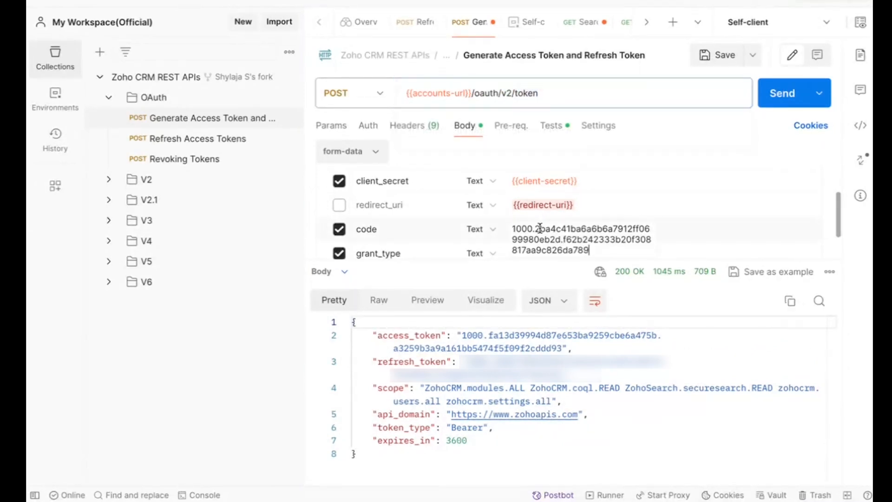
pyautogui.hotkey('ctrl', 'a')
pyautogui.hotkey('ctrl', 'v')
pyautogui.scroll(-1, 463, 207)
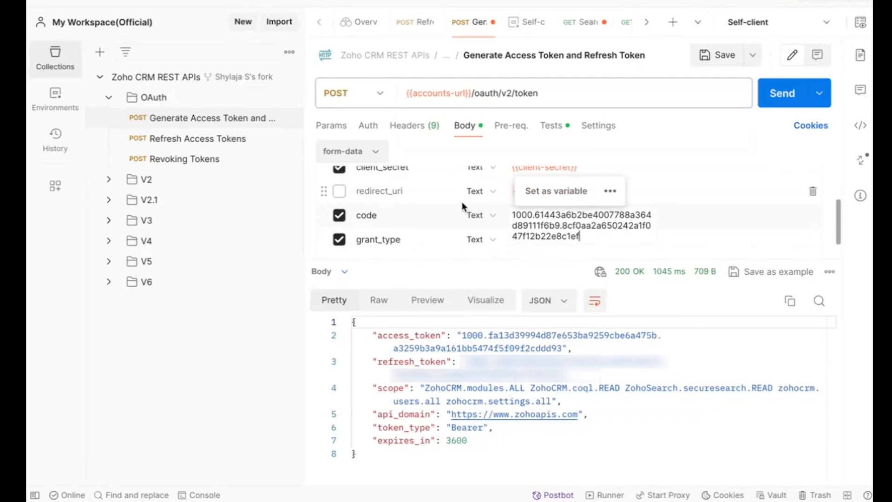
pyautogui.scroll(2, 449, 214)
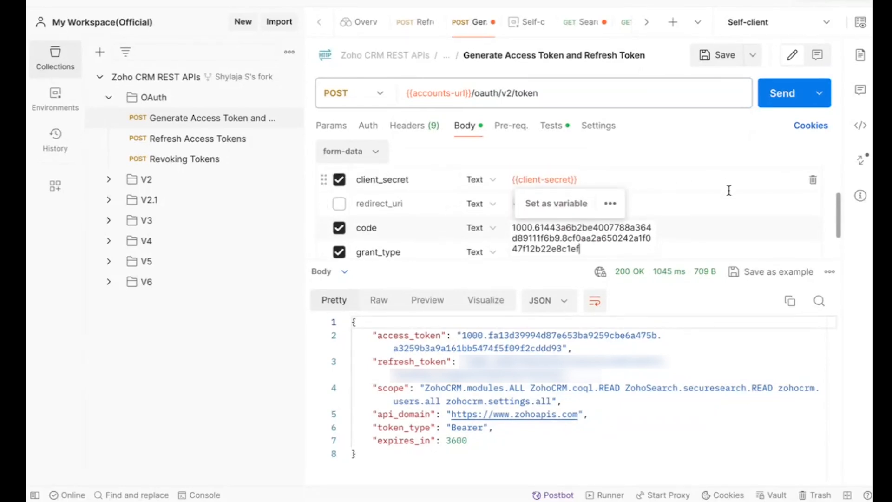
pyautogui.click(666, 136)
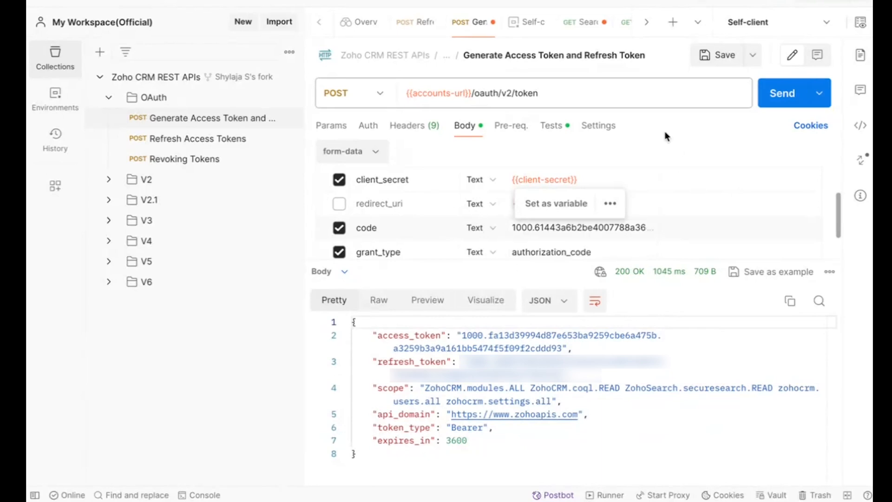
pyautogui.click(775, 96)
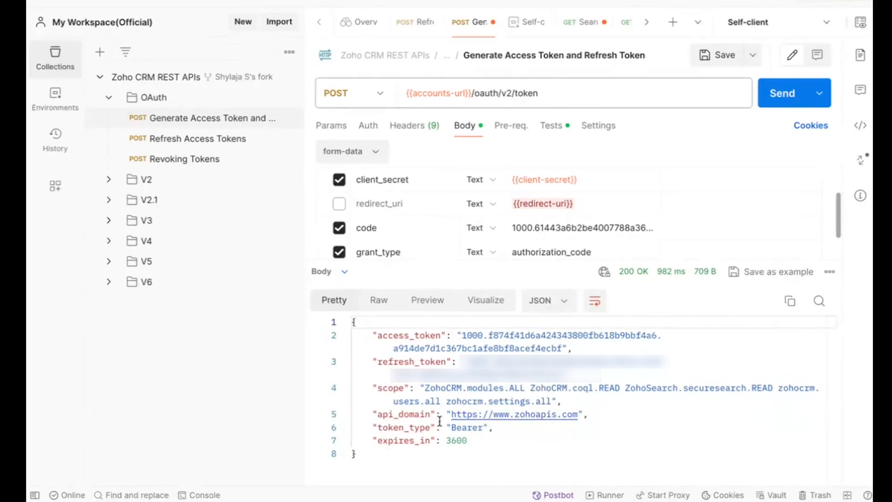
# Examine the token type and expiry time in the token response
pyautogui.click(462, 427)
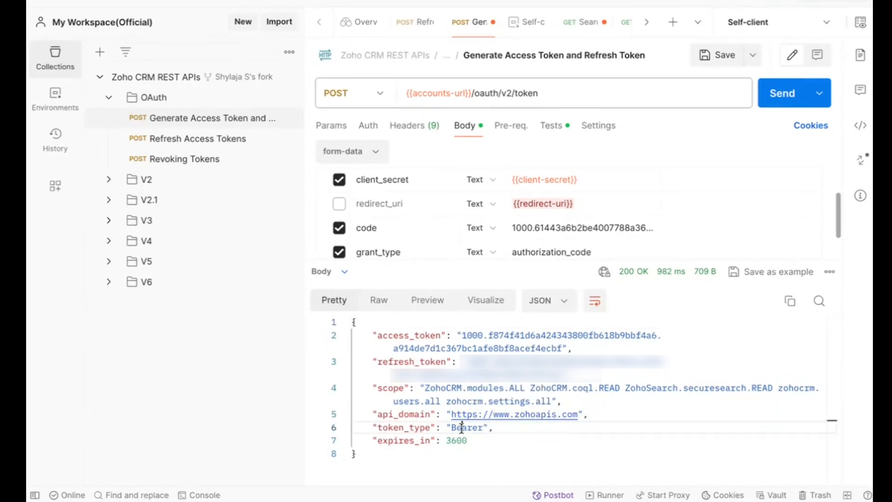
pyautogui.doubleClick(461, 428)
pyautogui.doubleClick(429, 439)
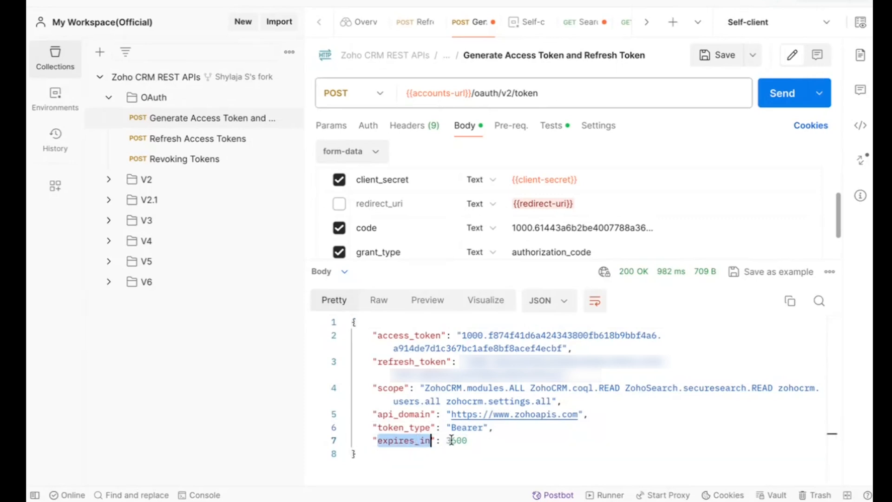
pyautogui.click(451, 440)
pyautogui.doubleClick(451, 440)
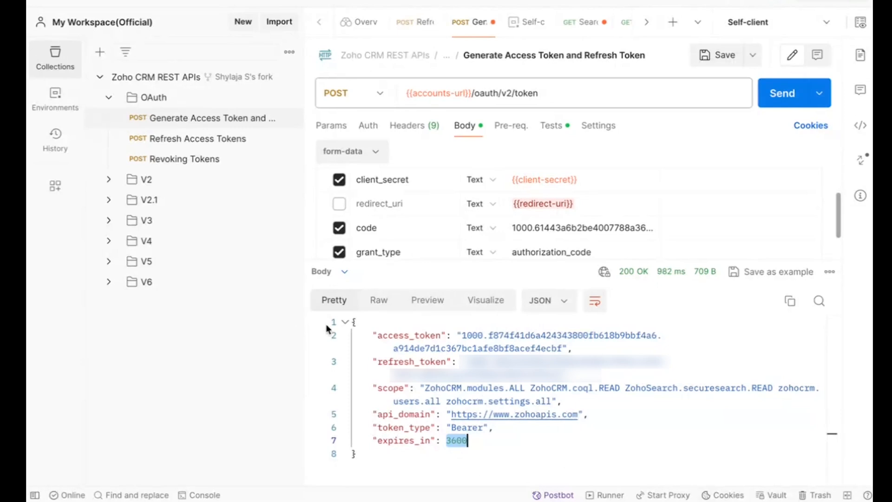
# Expand the V6 folder and its Records subfolder under REST APIs, and look over the API folders in the collection
pyautogui.click(108, 282)
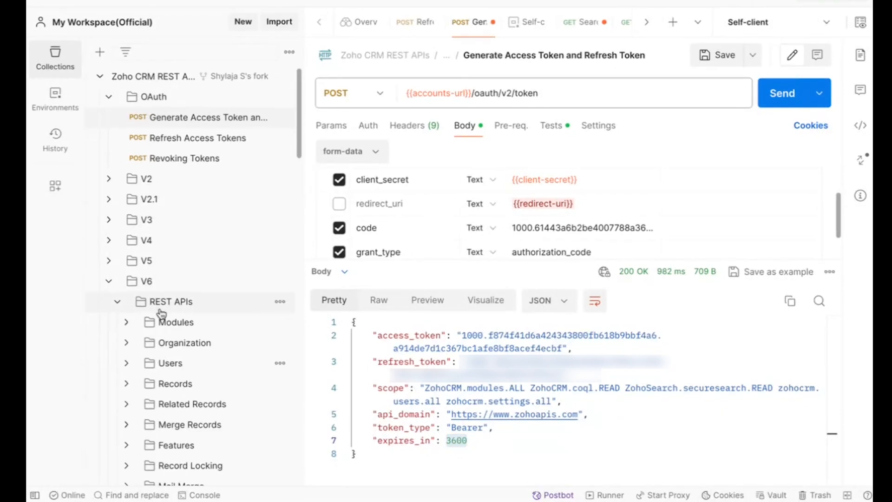
pyautogui.scroll(-2, 161, 312)
pyautogui.scroll(-12, 162, 312)
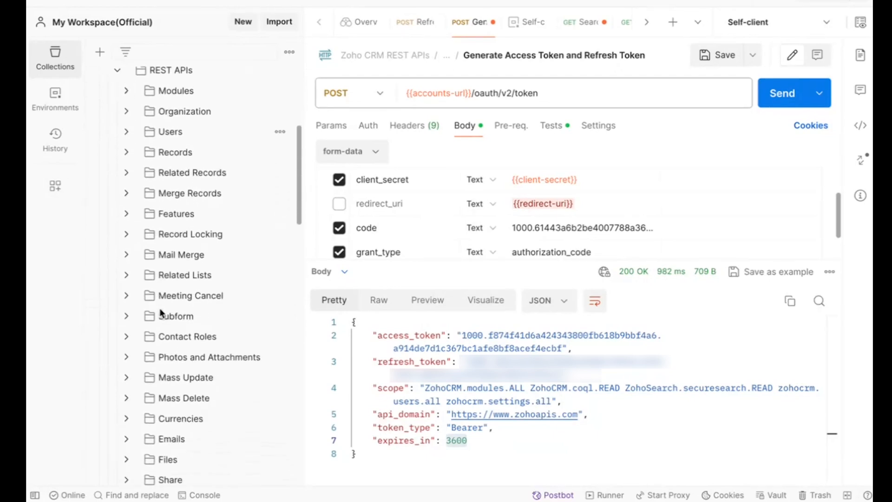
pyautogui.scroll(-1, 161, 312)
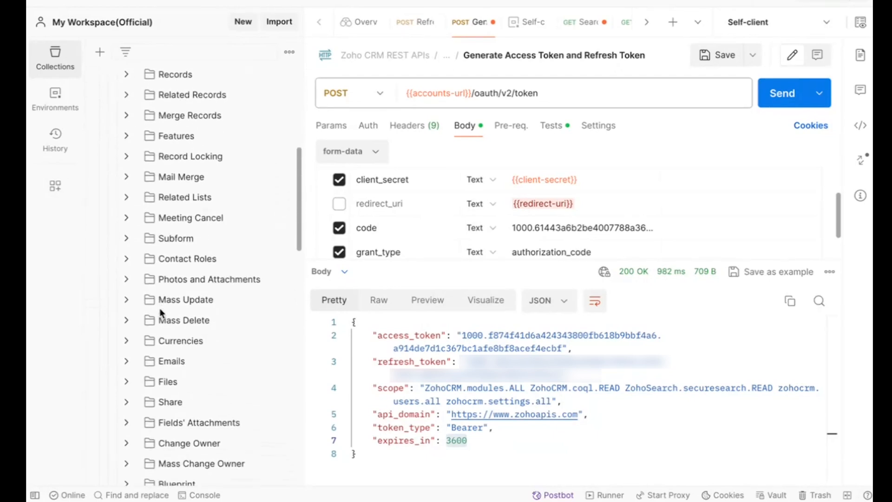
pyautogui.click(125, 78)
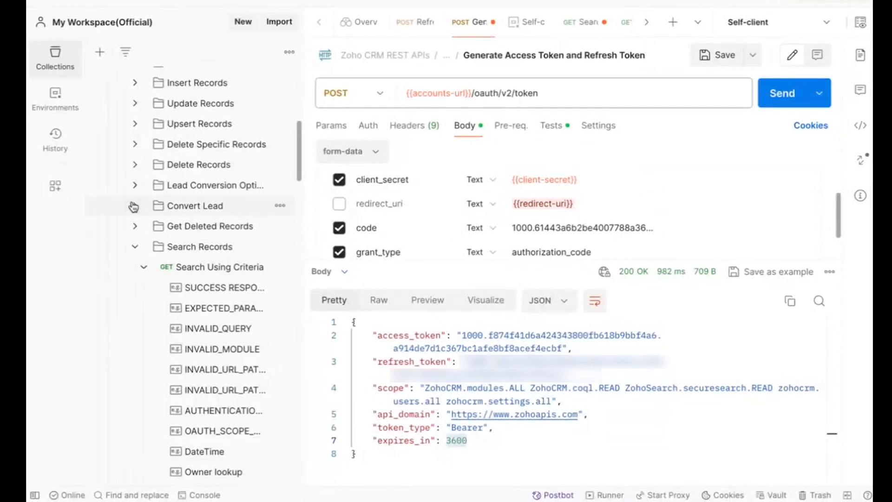
pyautogui.scroll(5, 133, 204)
pyautogui.scroll(1, 134, 205)
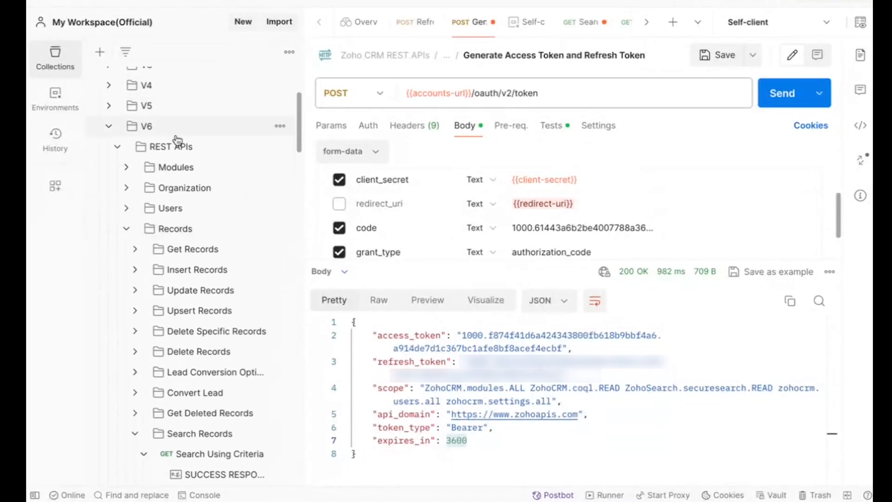
pyautogui.scroll(4, 164, 116)
pyautogui.scroll(1, 164, 116)
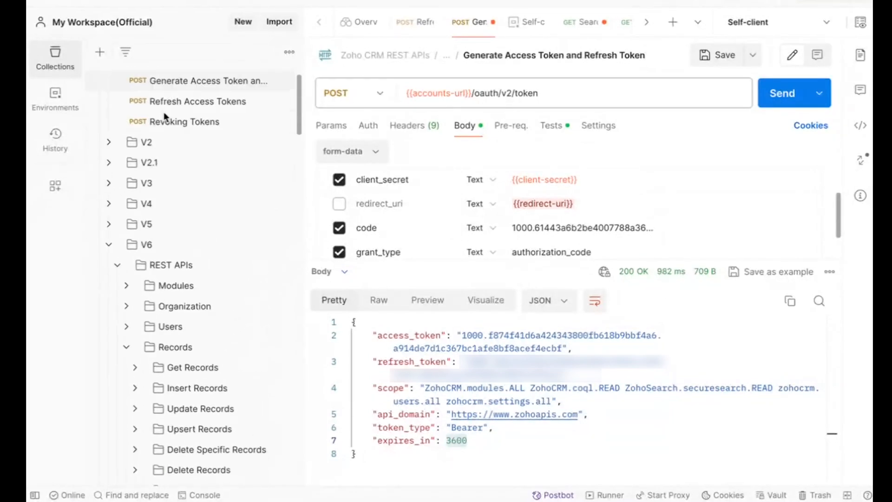
pyautogui.scroll(-1, 164, 119)
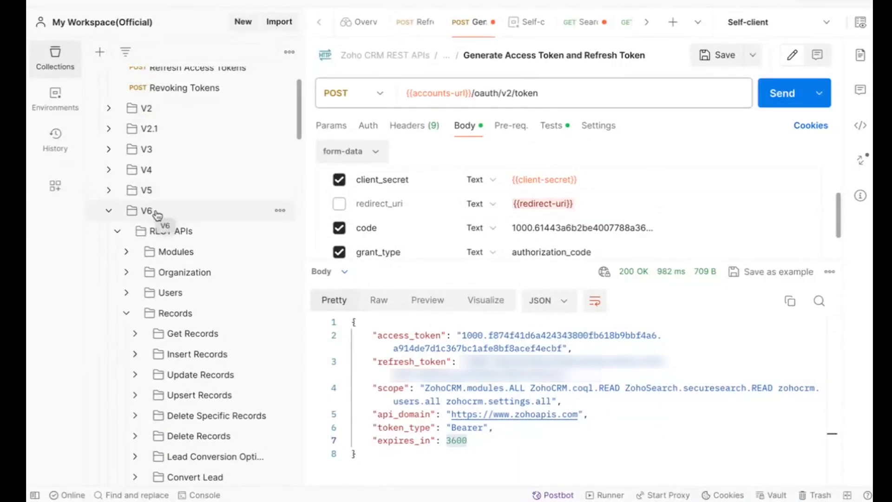
# Look over the Records APIs in the V6 folder and open the Search Using Criteria request under Search Records
pyautogui.scroll(-2, 157, 213)
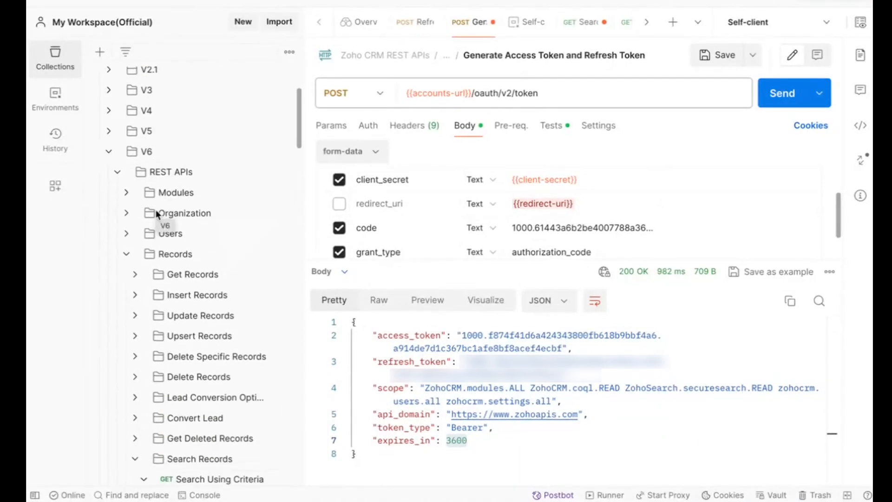
pyautogui.click(109, 152)
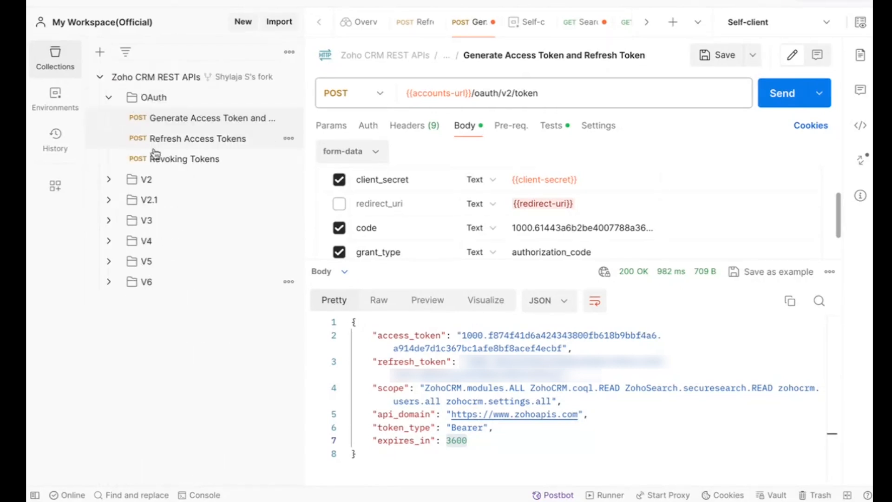
pyautogui.click(111, 282)
pyautogui.scroll(-2, 179, 289)
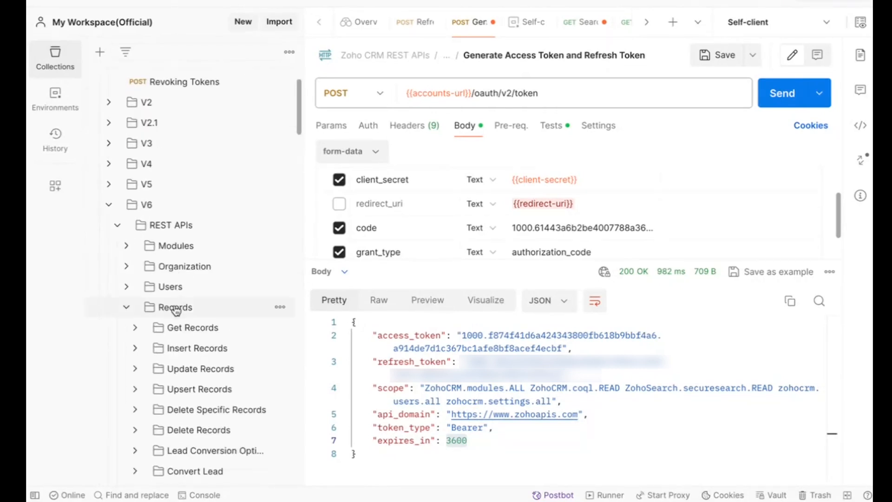
pyautogui.scroll(-2, 175, 308)
pyautogui.scroll(-2, 176, 316)
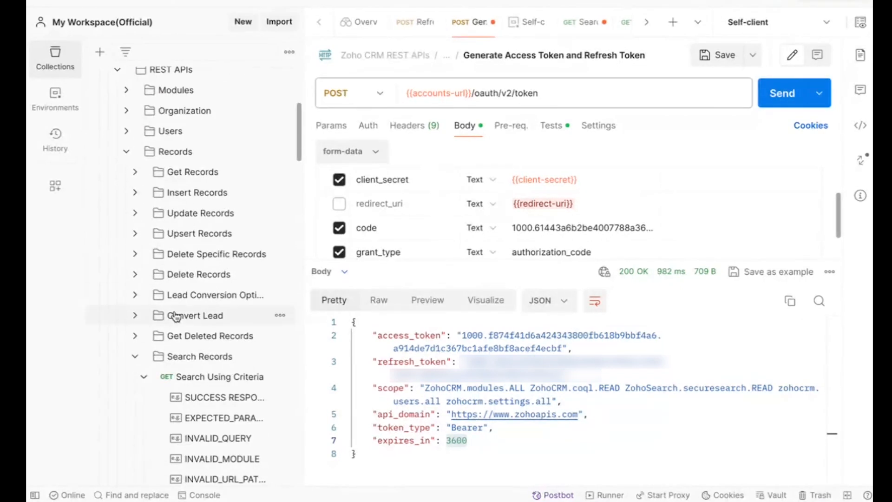
pyautogui.scroll(-2, 200, 356)
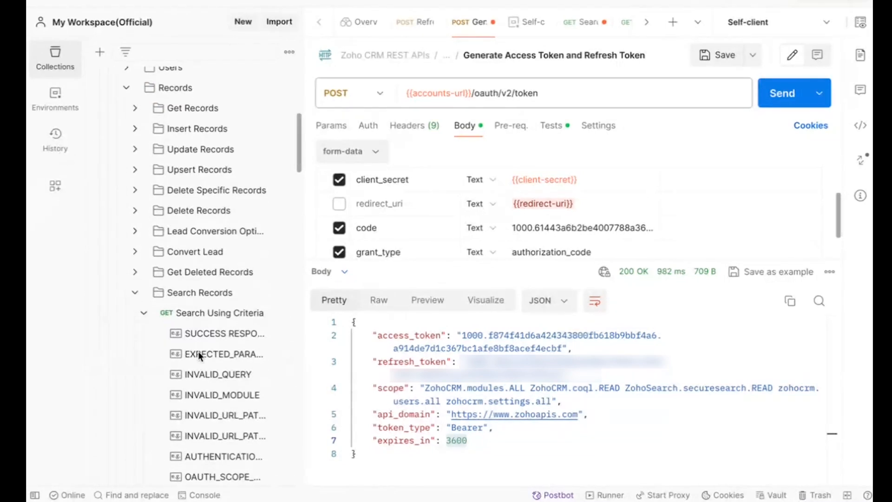
pyautogui.scroll(-2, 208, 312)
pyautogui.scroll(-4, 211, 273)
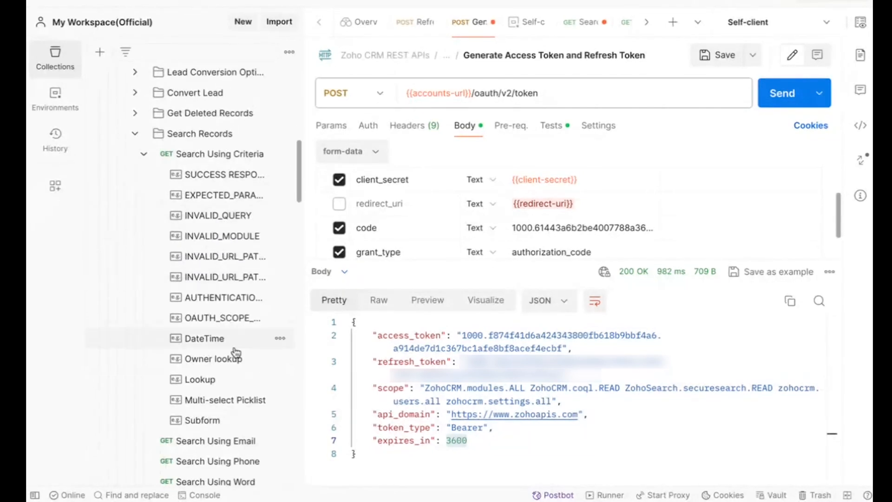
pyautogui.scroll(-3, 235, 353)
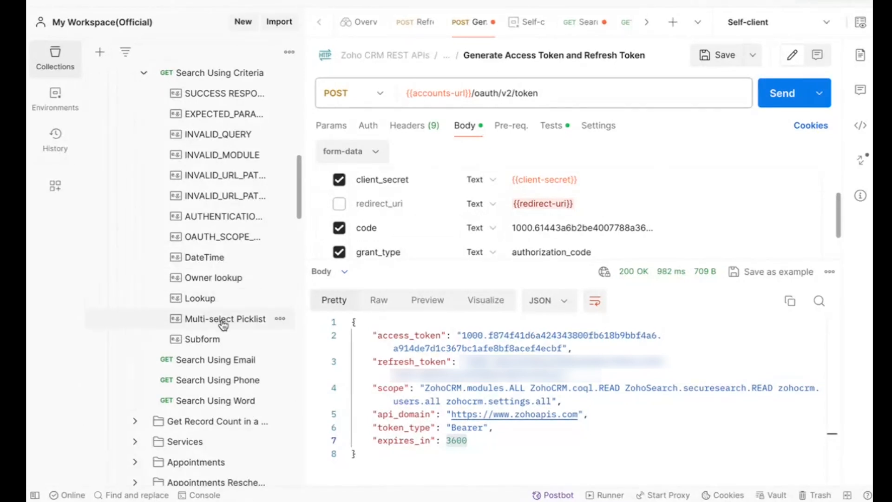
pyautogui.scroll(3, 218, 278)
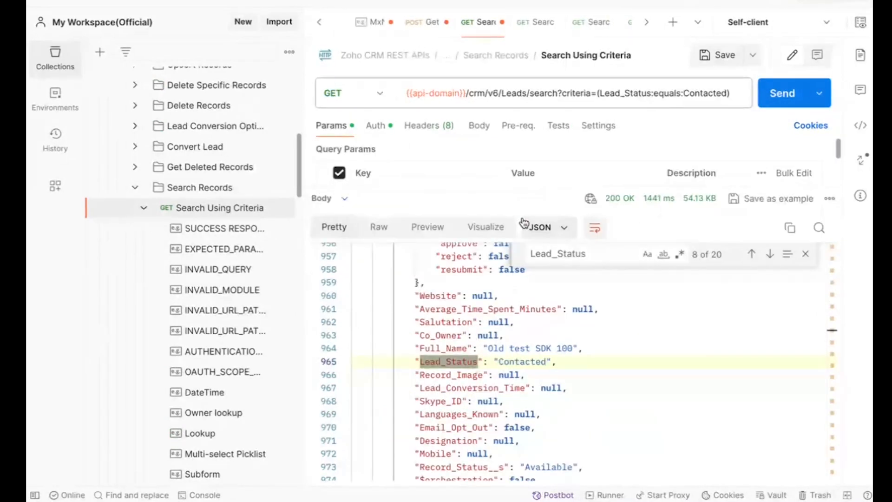
# Examine the parts of the request URL: API version, Leads module, search endpoint, and the criteria's field, comparator and value
pyautogui.click(542, 93)
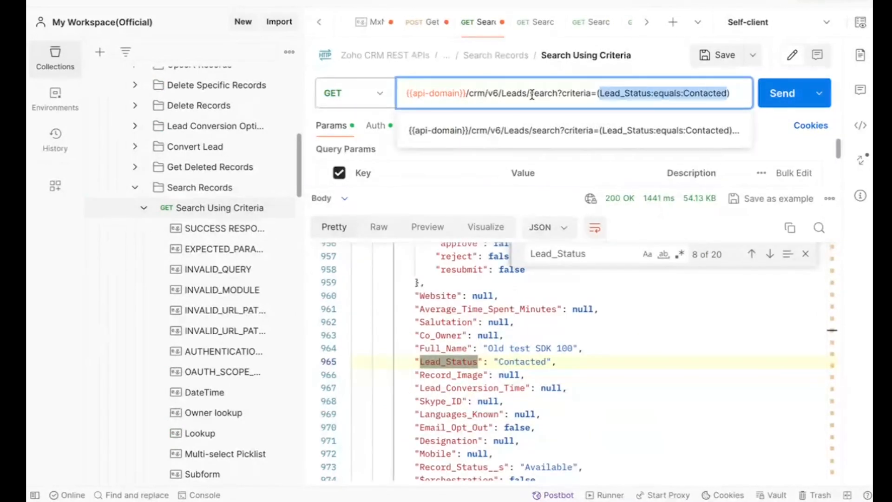
pyautogui.click(517, 93)
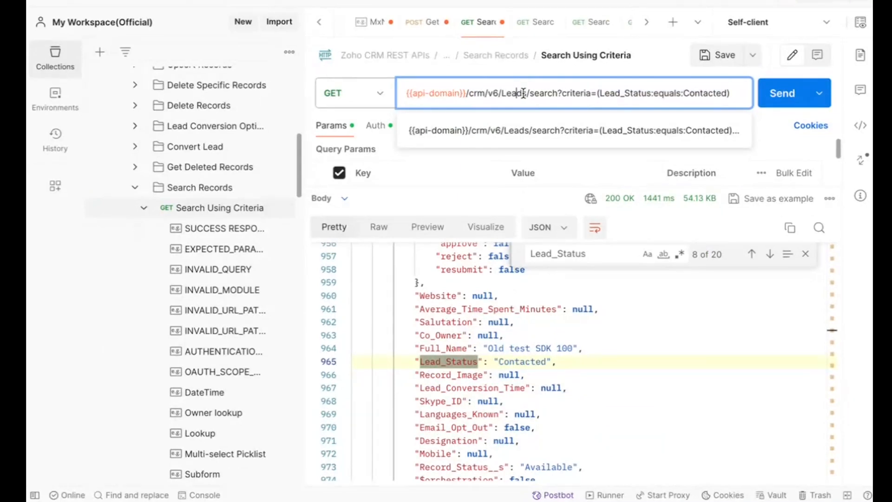
pyautogui.doubleClick(493, 93)
pyautogui.doubleClick(511, 94)
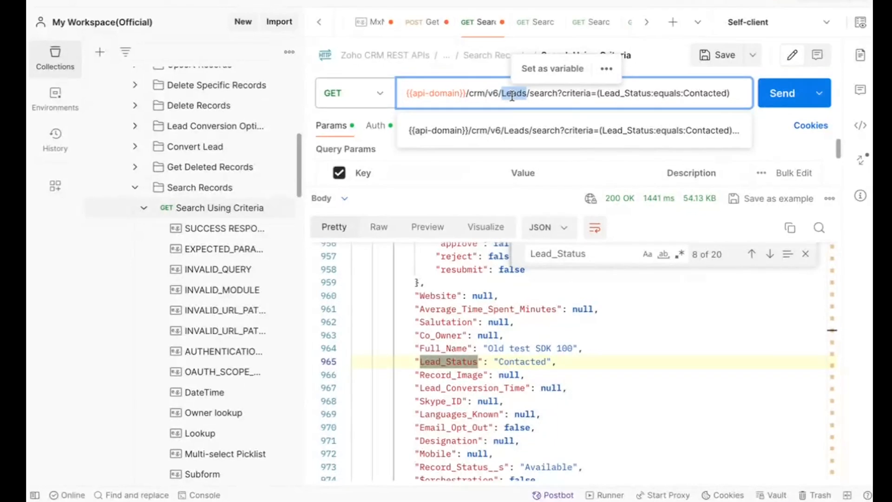
pyautogui.doubleClick(536, 96)
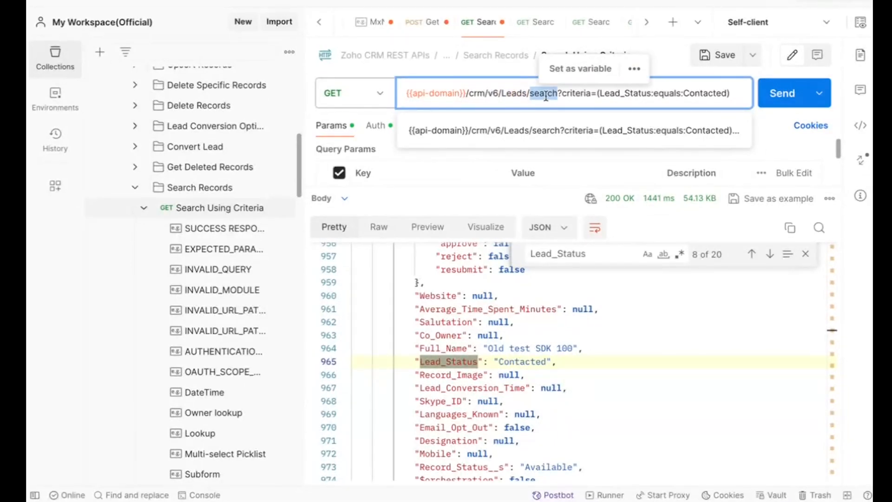
pyautogui.click(546, 96)
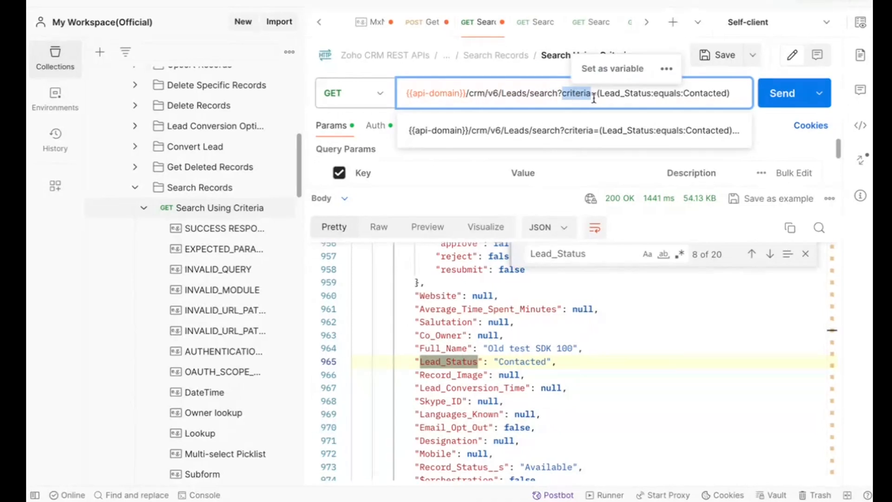
pyautogui.doubleClick(611, 95)
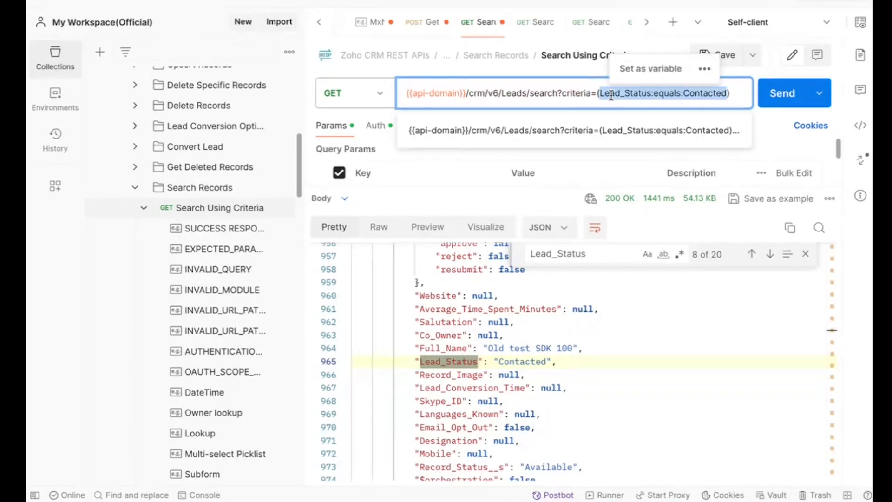
pyautogui.click(633, 96)
pyautogui.doubleClick(708, 93)
pyautogui.click(633, 96)
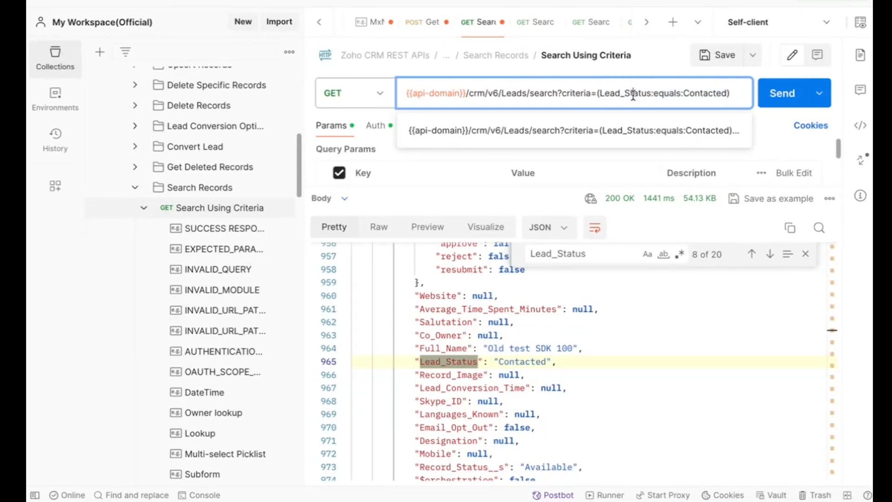
pyautogui.doubleClick(666, 94)
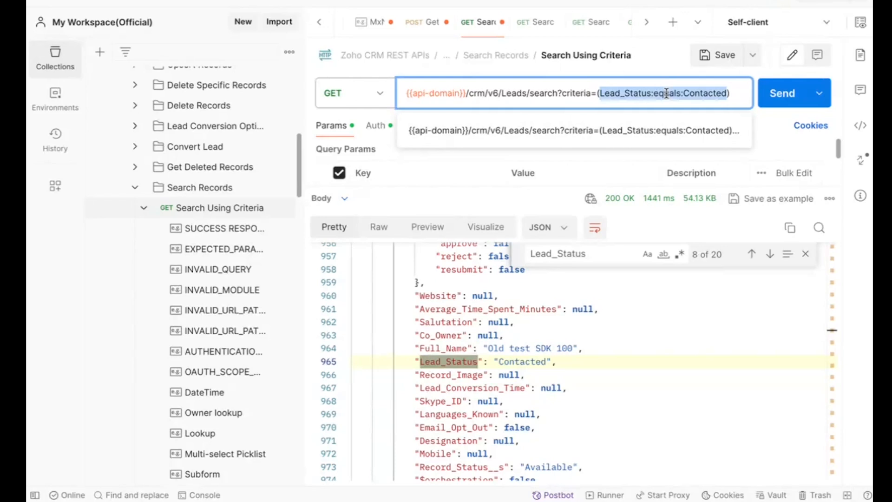
pyautogui.click(635, 94)
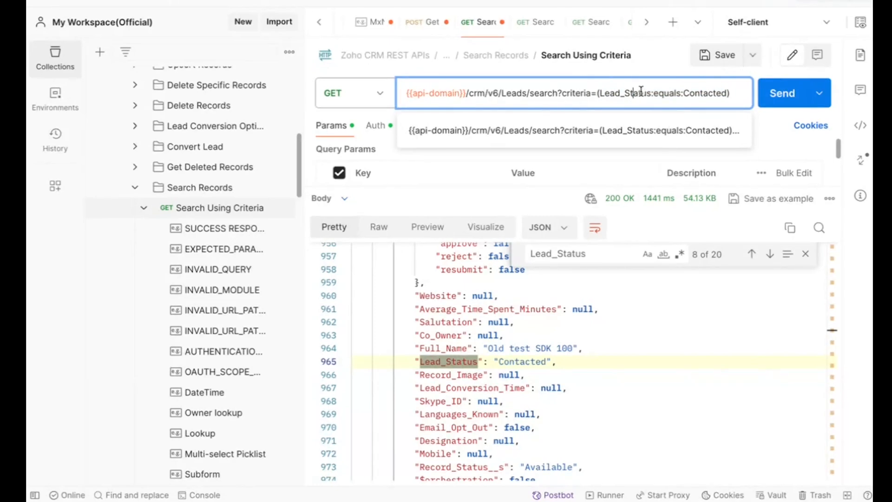
# Send the search request for leads whose Lead_Status equals Contacted and go through the response to its final info block
pyautogui.click(777, 97)
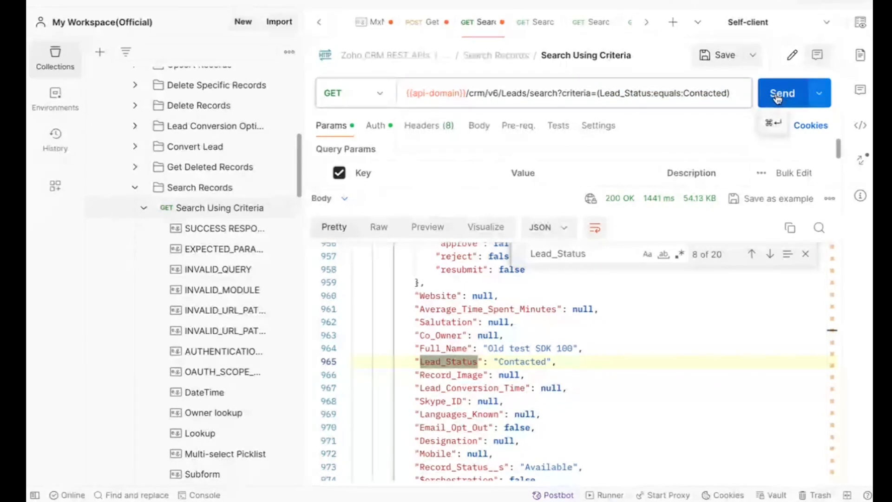
pyautogui.click(777, 97)
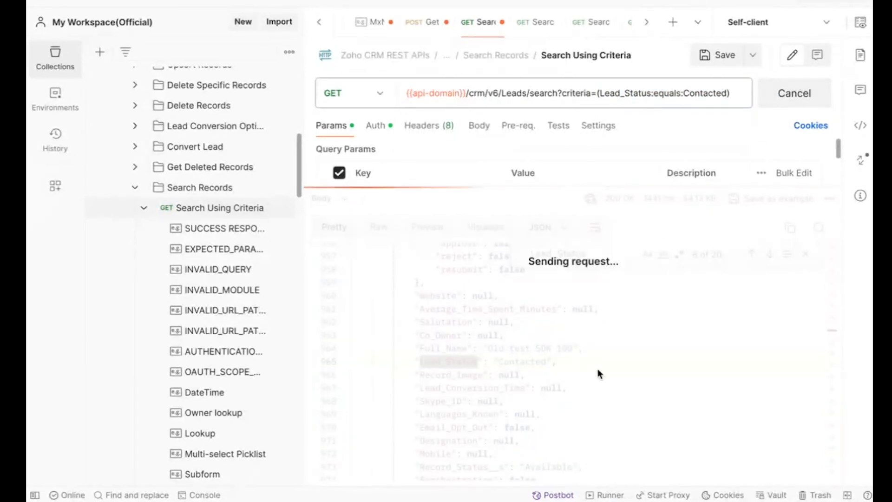
pyautogui.click(594, 256)
pyautogui.scroll(-20, 474, 435)
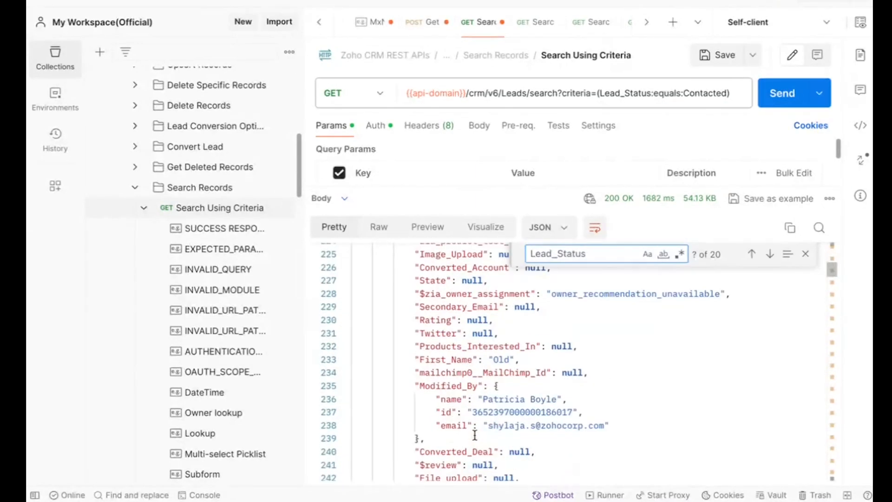
pyautogui.scroll(-20, 474, 435)
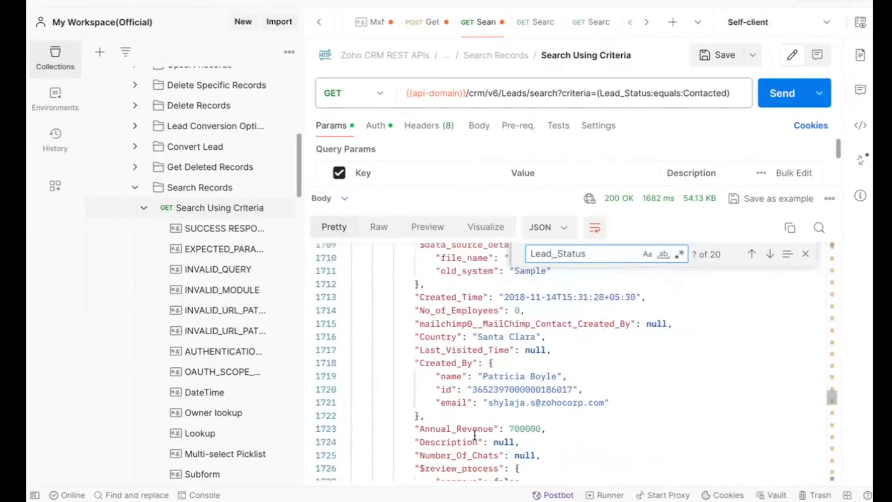
pyautogui.scroll(-20, 474, 434)
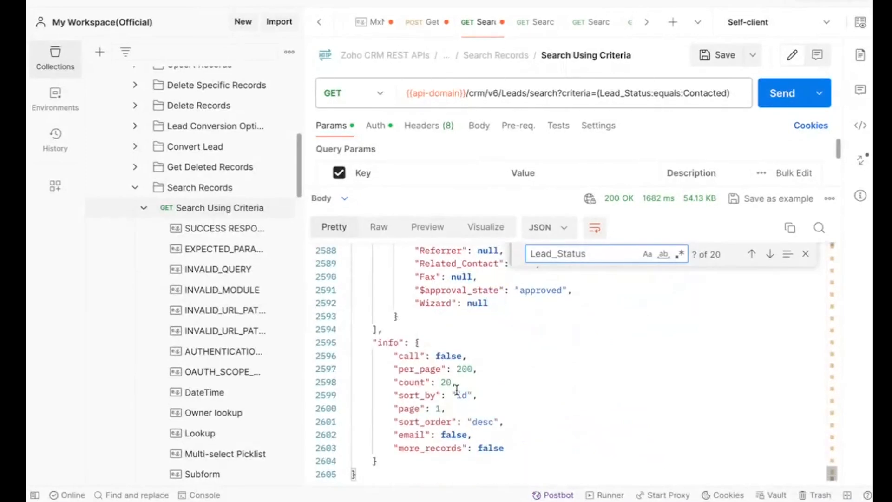
# Check the count and more_records values in the response's info block
pyautogui.doubleClick(445, 382)
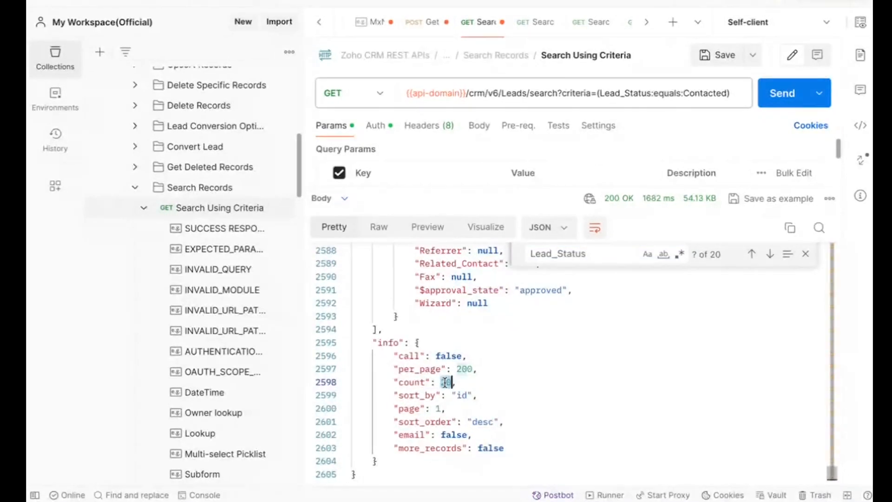
pyautogui.doubleClick(411, 381)
pyautogui.doubleClick(444, 382)
pyautogui.doubleClick(483, 450)
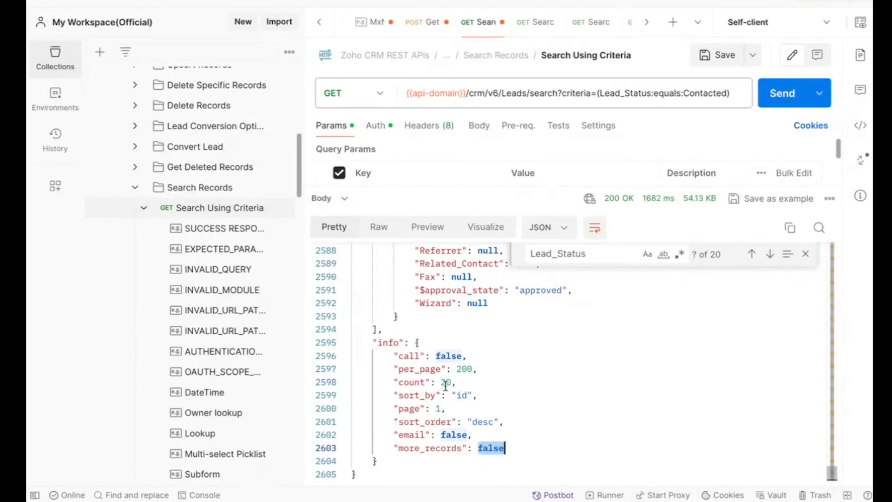
# Find Lead_Status in the response and step through its first four occurrences to check each lead's status
pyautogui.click(593, 257)
pyautogui.press('Return')
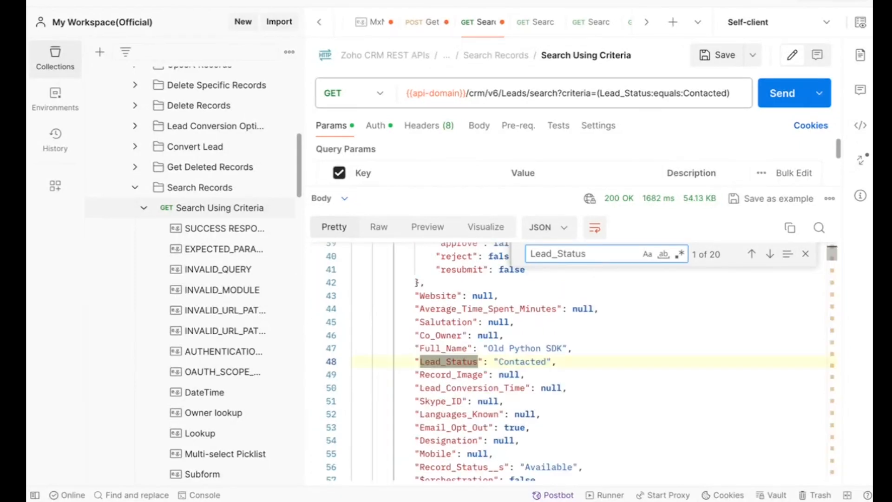
pyautogui.press('Return')
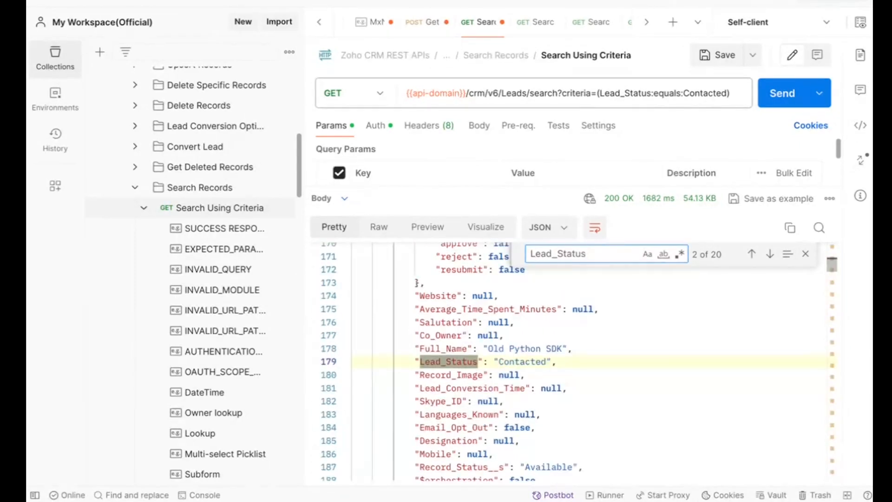
pyautogui.press('Return')
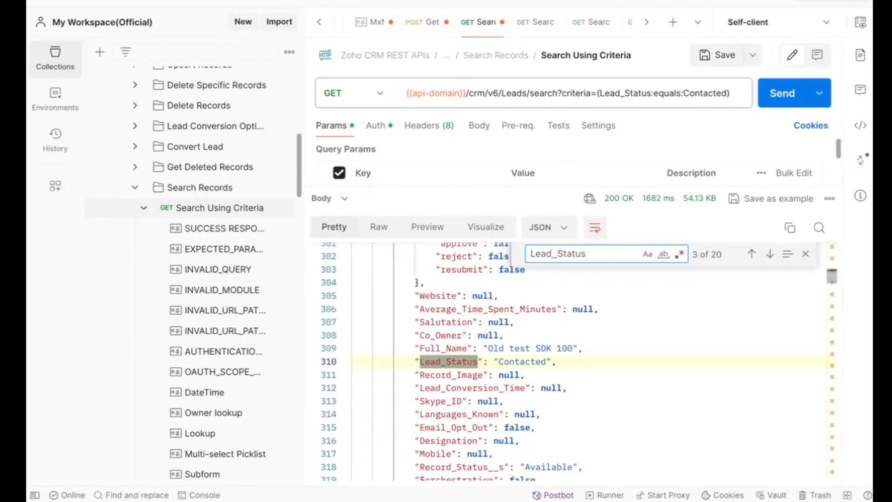
pyautogui.press('Return')
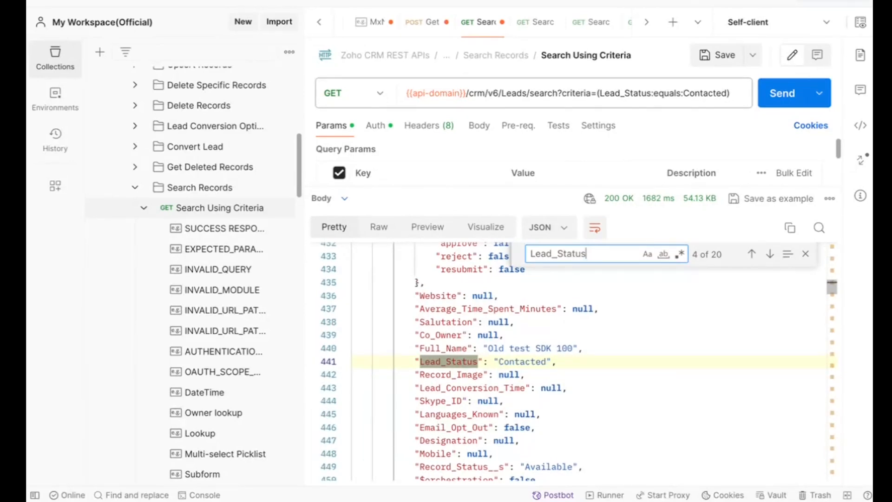
# Open the DateTime example under Search Using Criteria and URL-decode its criteria parameter value
pyautogui.click(210, 397)
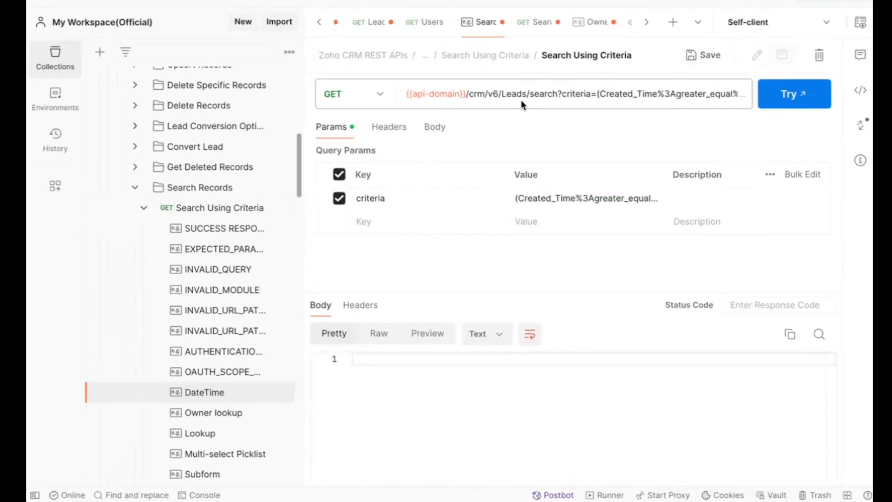
pyautogui.click(520, 99)
pyautogui.doubleClick(520, 103)
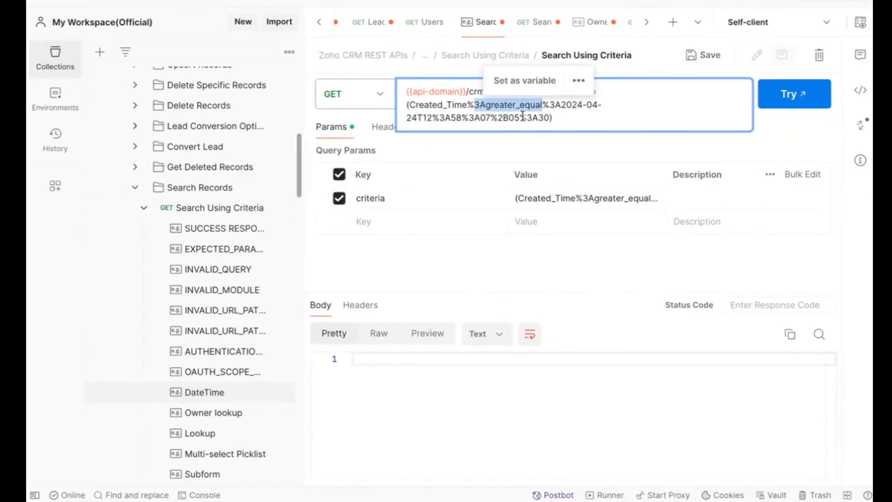
pyautogui.click(522, 117)
pyautogui.click(564, 199)
pyautogui.tripleClick(564, 198)
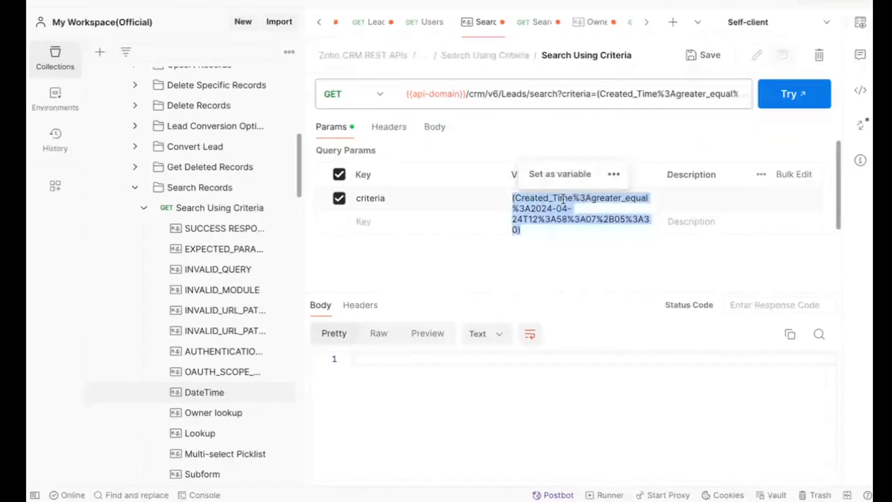
pyautogui.click(609, 175)
pyautogui.click(604, 226)
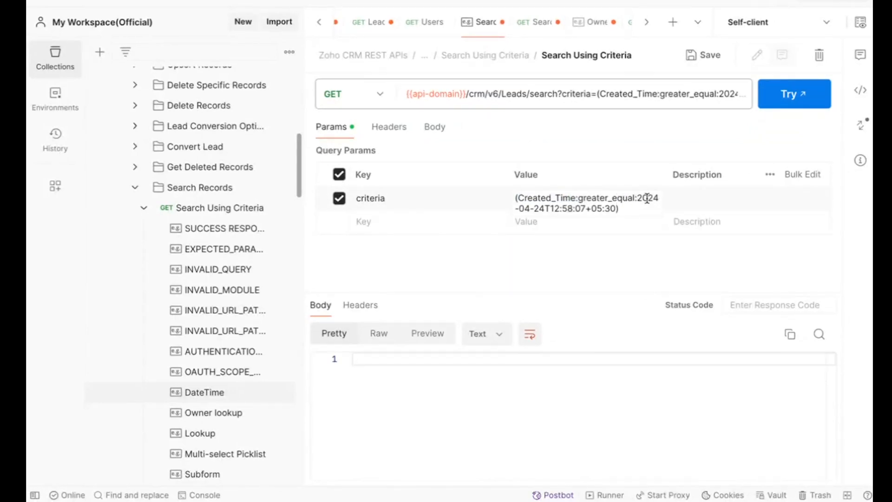
# URL-encode the DateTime example's criteria value, Created_Time greater_equal 2024-04-24T12:58:07+05:30, and send it as a request
pyautogui.moveTo(638, 194); pyautogui.dragTo(632, 207)
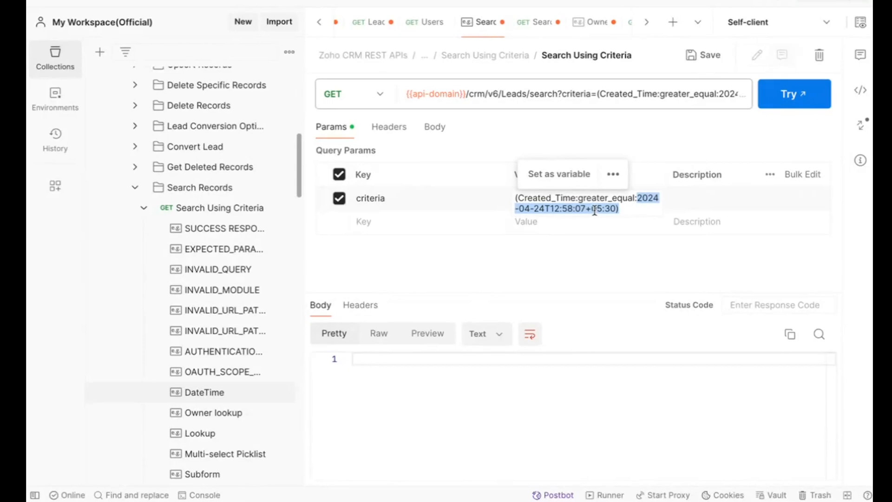
pyautogui.click(549, 210)
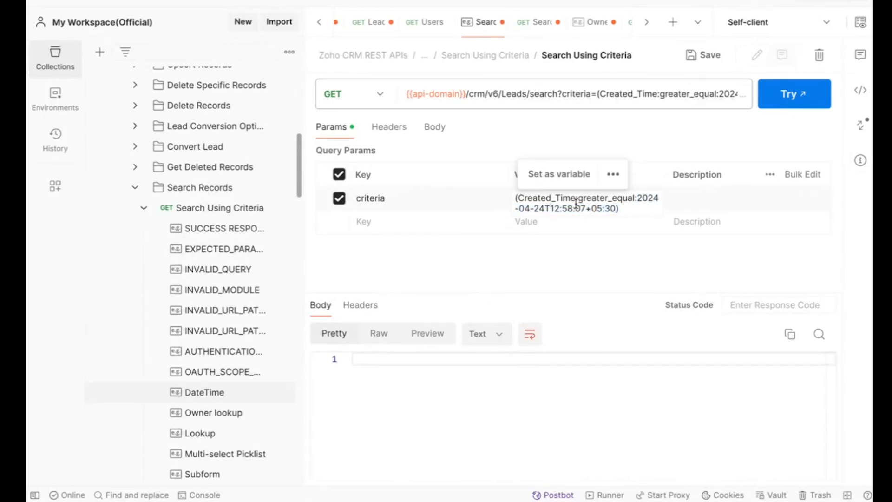
pyautogui.tripleClick(575, 203)
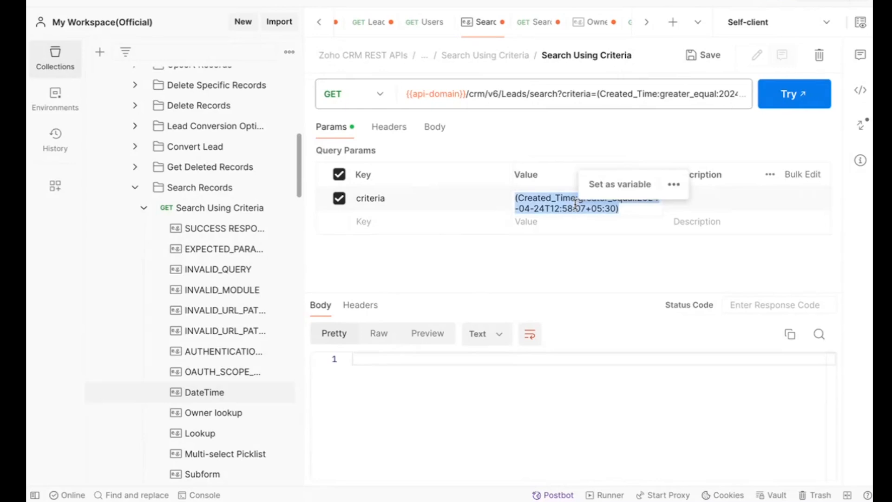
pyautogui.click(613, 174)
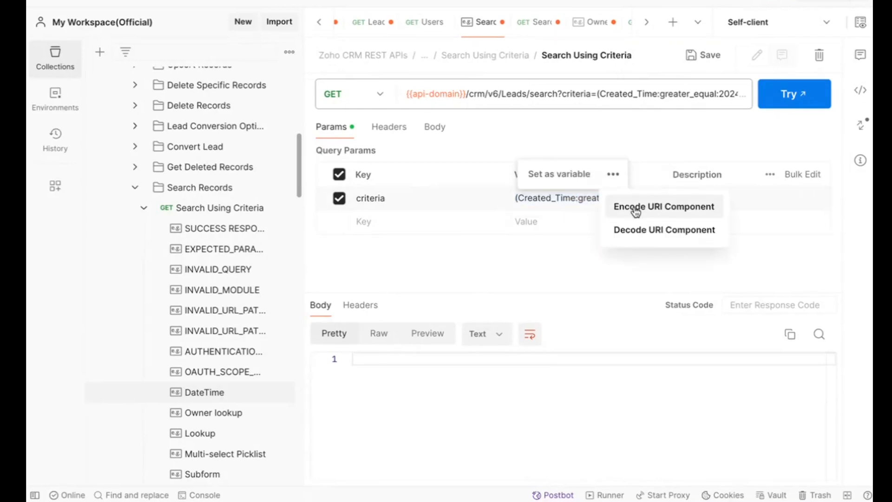
pyautogui.click(635, 211)
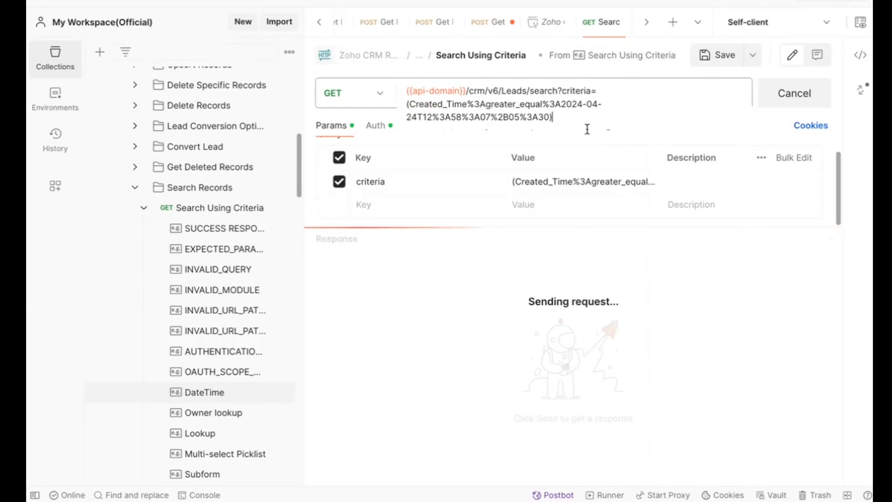
# Go through the response to its final info block and check the count value
pyautogui.scroll(-8, 557, 383)
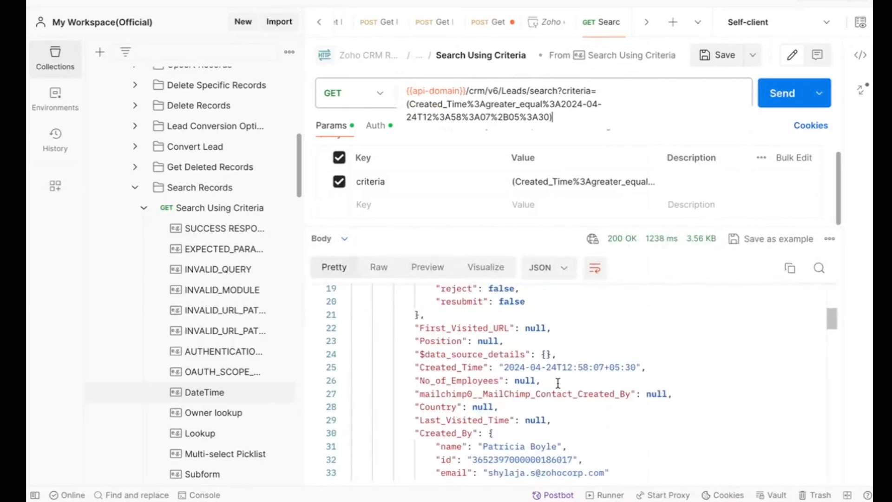
pyautogui.scroll(-20, 557, 383)
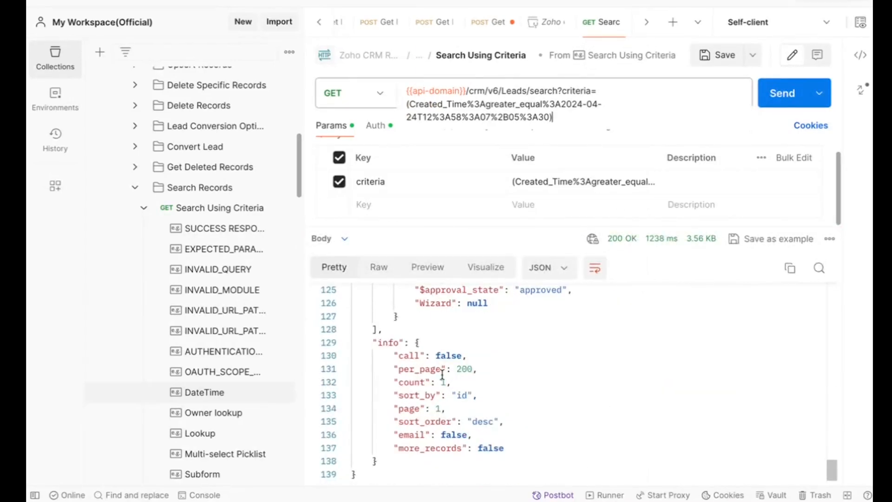
pyautogui.doubleClick(416, 381)
pyautogui.doubleClick(444, 382)
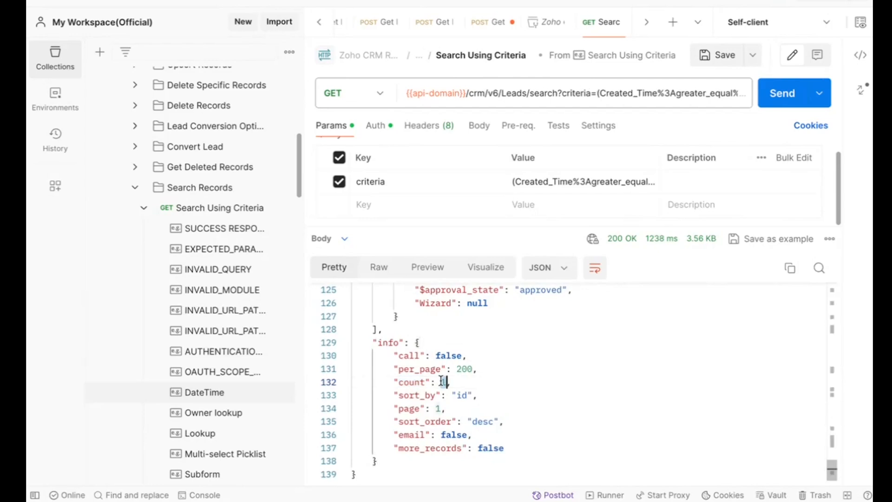
# Find "create" in the response and check the lead's Created_Time value
pyautogui.scroll(5, 465, 353)
pyautogui.scroll(2, 465, 353)
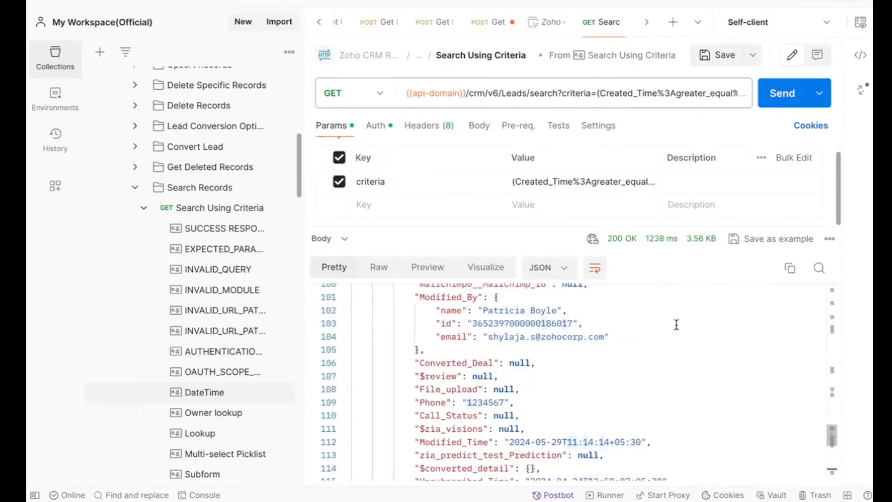
pyautogui.hotkey('ctrl', 'f')
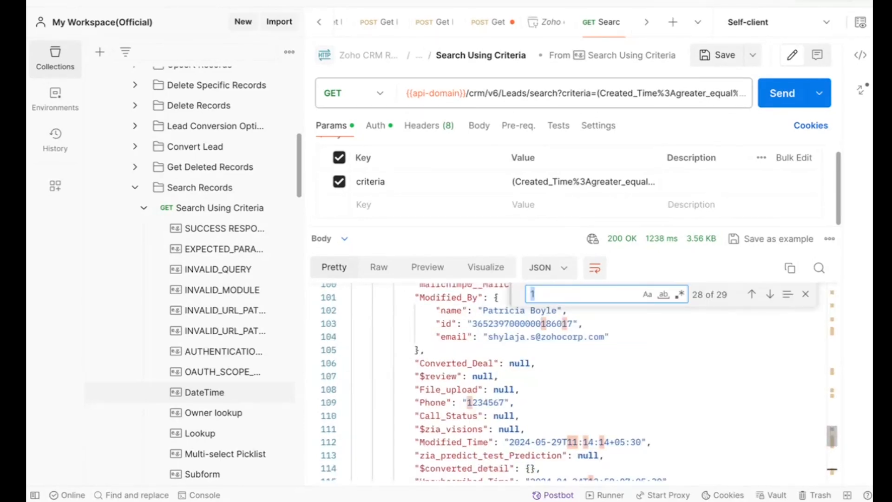
pyautogui.write('create')
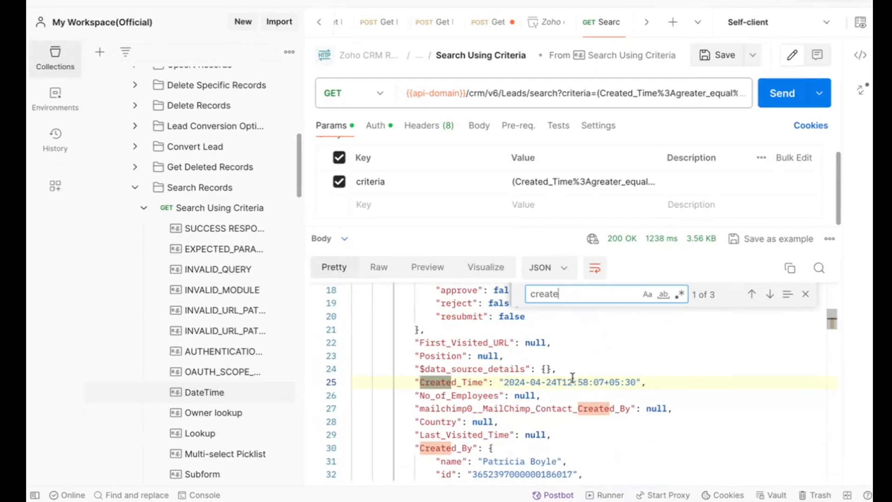
pyautogui.doubleClick(572, 382)
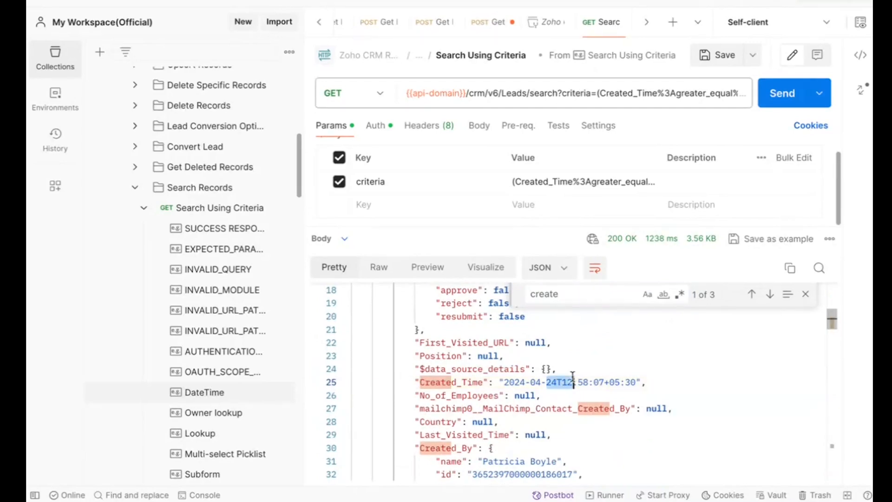
# Open the Subform example under Search Using Criteria and examine the Project_Details module name in its request URL
pyautogui.scroll(-3, 212, 400)
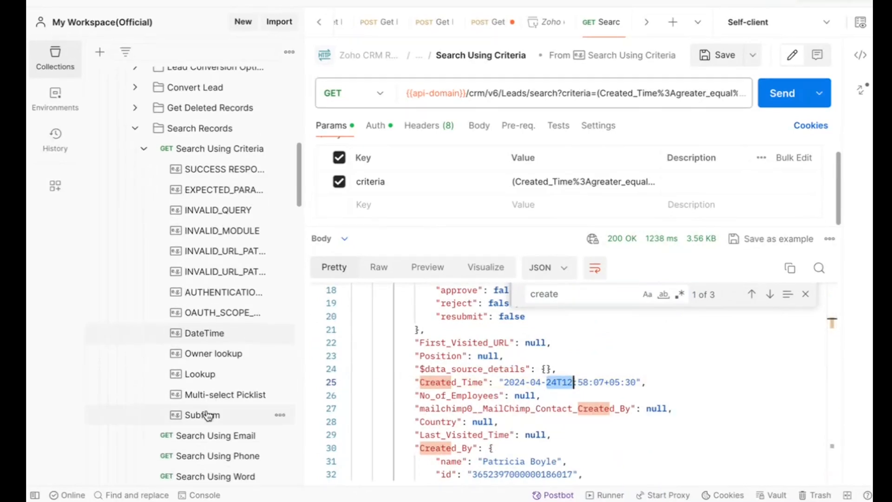
pyautogui.click(207, 415)
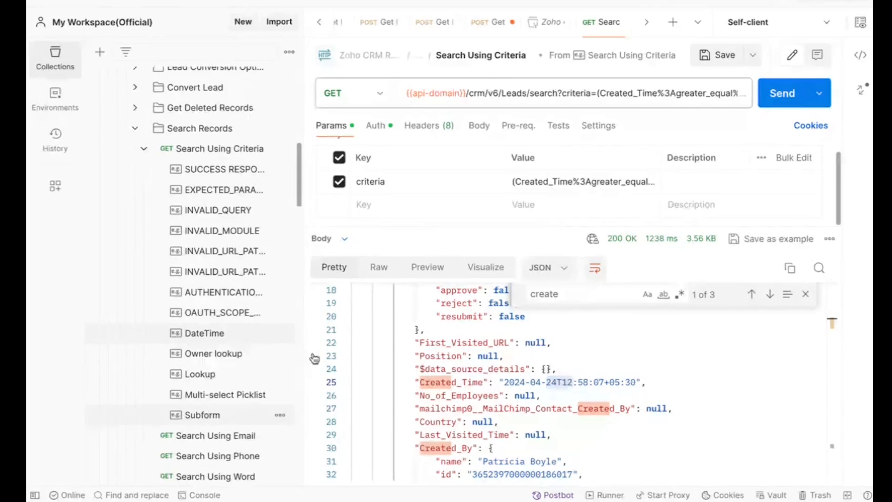
pyautogui.click(528, 343)
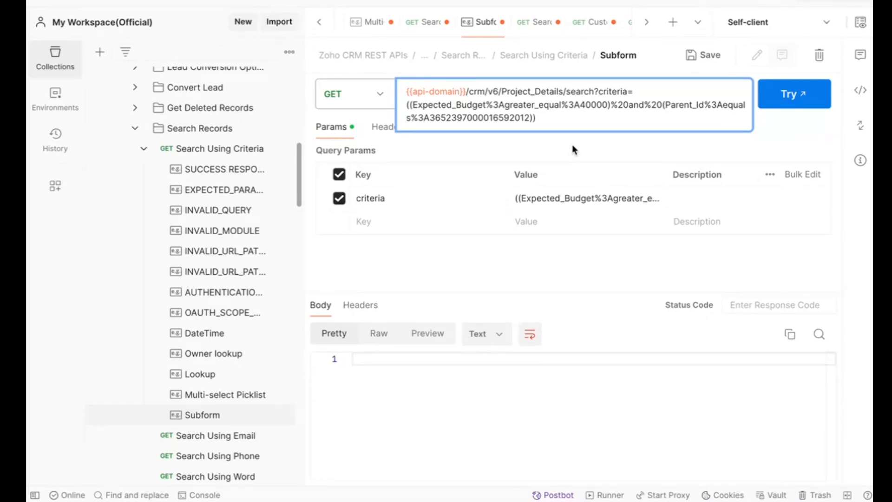
pyautogui.doubleClick(530, 93)
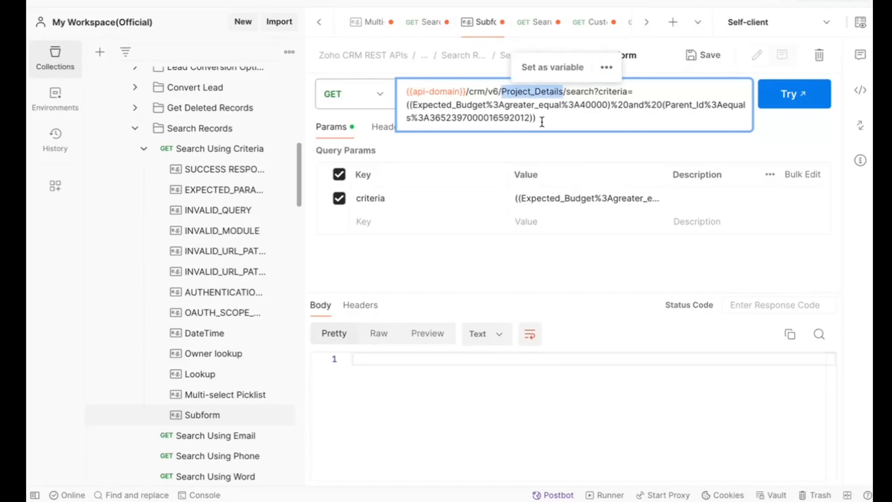
# Collapse the V6 REST APIs folder and open the Leads request under Metadata APIs, Module Metadata
pyautogui.scroll(15, 191, 179)
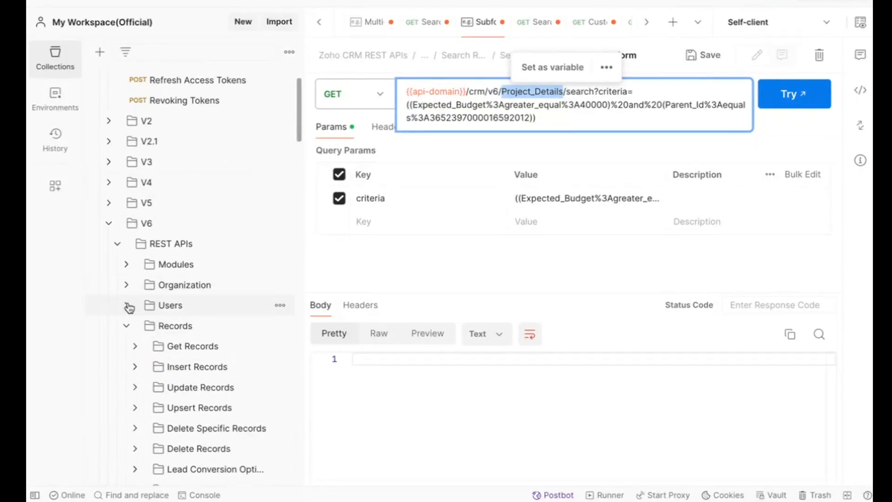
pyautogui.click(118, 245)
pyautogui.click(117, 266)
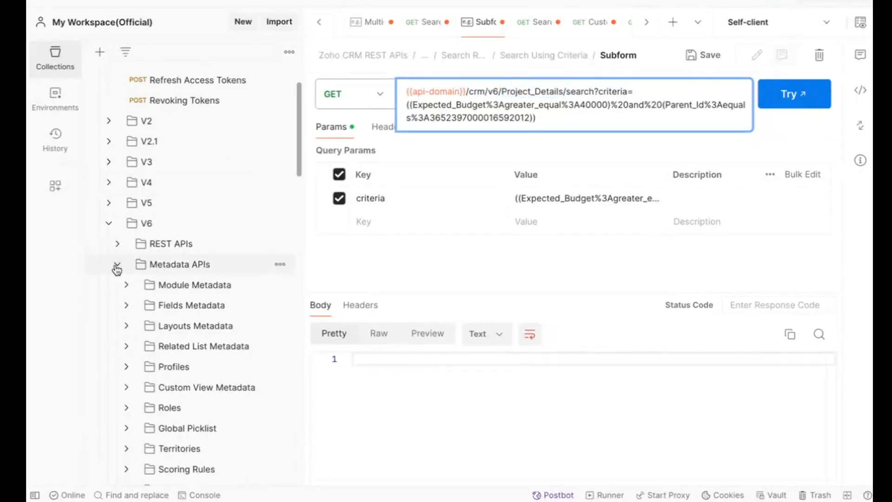
pyautogui.click(153, 292)
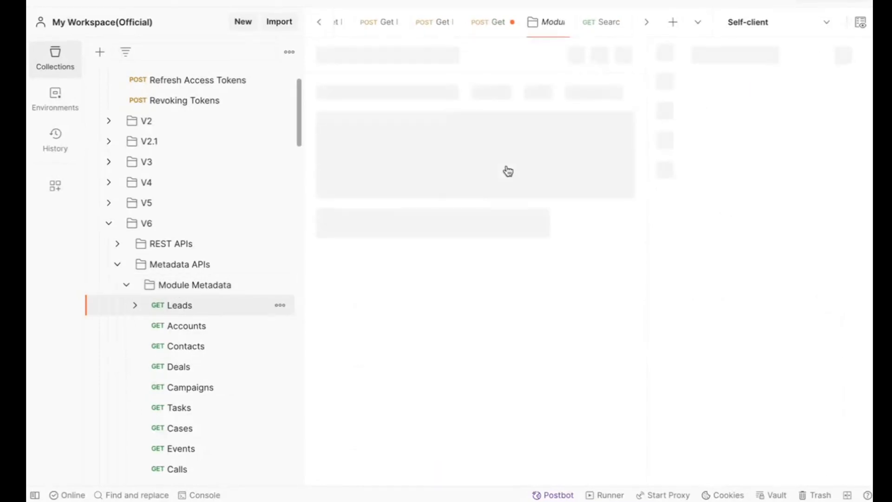
# Shorten the request URL to {{api-domain}}/crm/v6/settings/modules and send the request
pyautogui.moveTo(614, 94); pyautogui.dragTo(577, 94)
pyautogui.press('BackSpace')
pyautogui.press('BackSpace')
pyautogui.press('BackSpace')
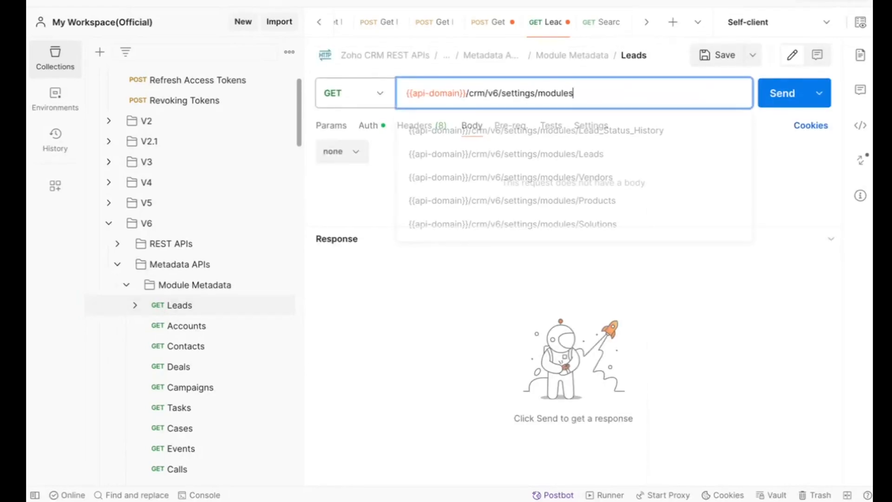
pyautogui.write('s')
pyautogui.hotkey('ctrl', 'Return')
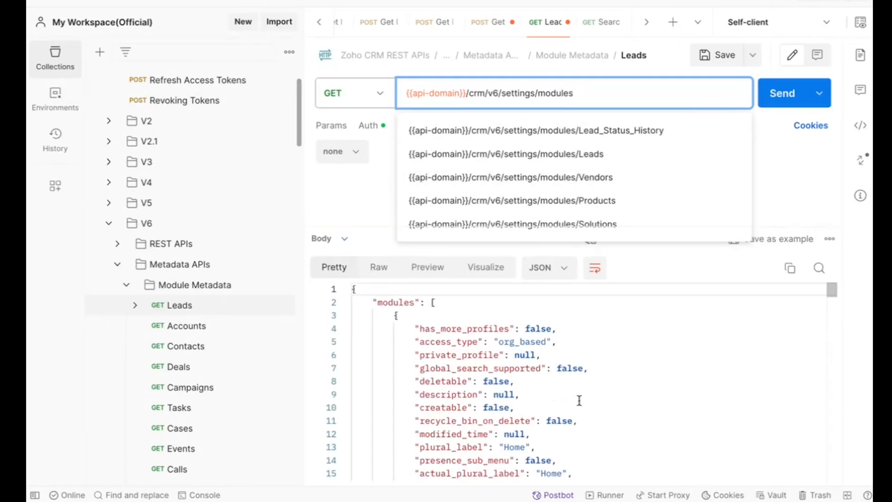
pyautogui.write('API')
pyautogui.press('BackSpace')
pyautogui.press('BackSpace')
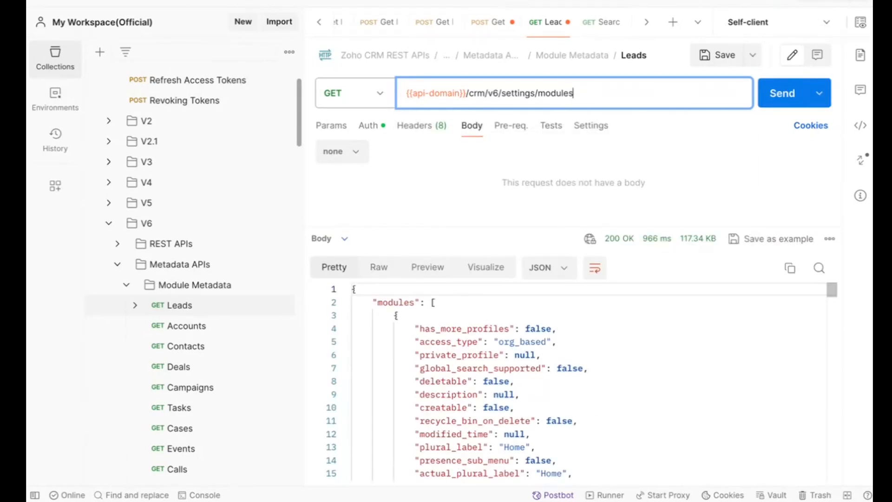
# Find "API" in the modules response and check the api_name values of the Home and Leads modules
pyautogui.click(629, 394)
pyautogui.hotkey('ctrl', 'f')
pyautogui.write('PA')
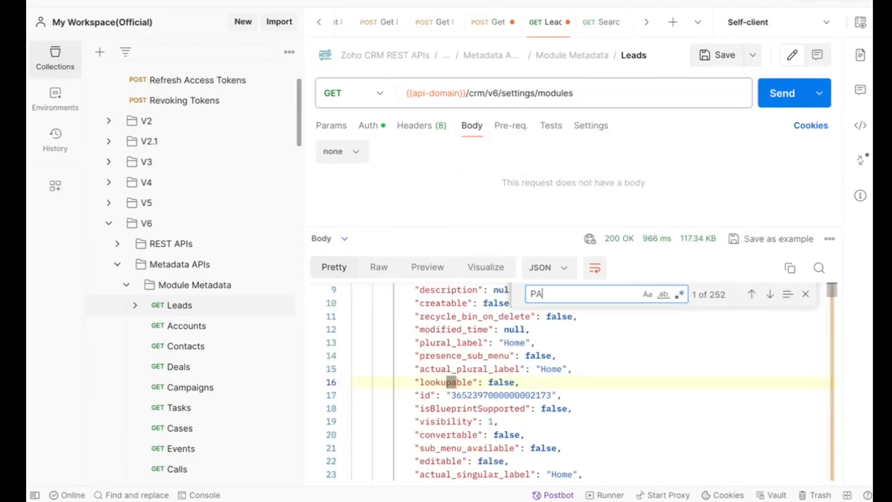
pyautogui.press('BackSpace')
pyautogui.press('BackSpace')
pyautogui.write('API')
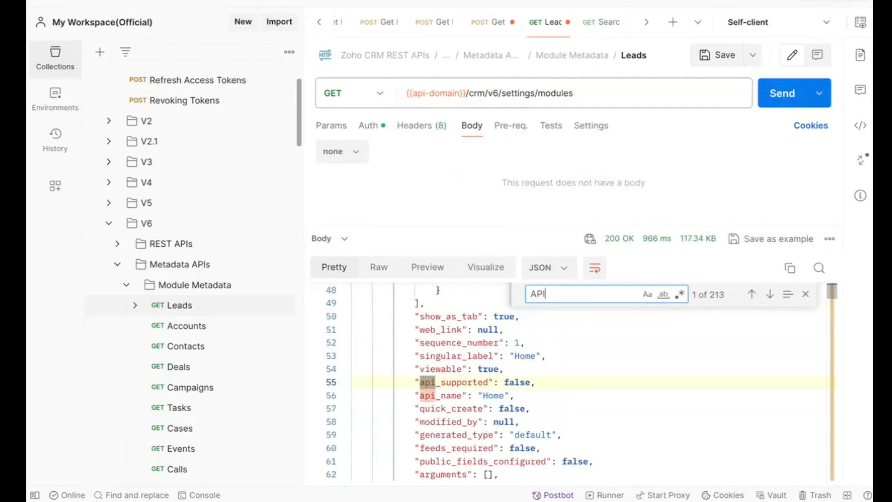
pyautogui.doubleClick(492, 394)
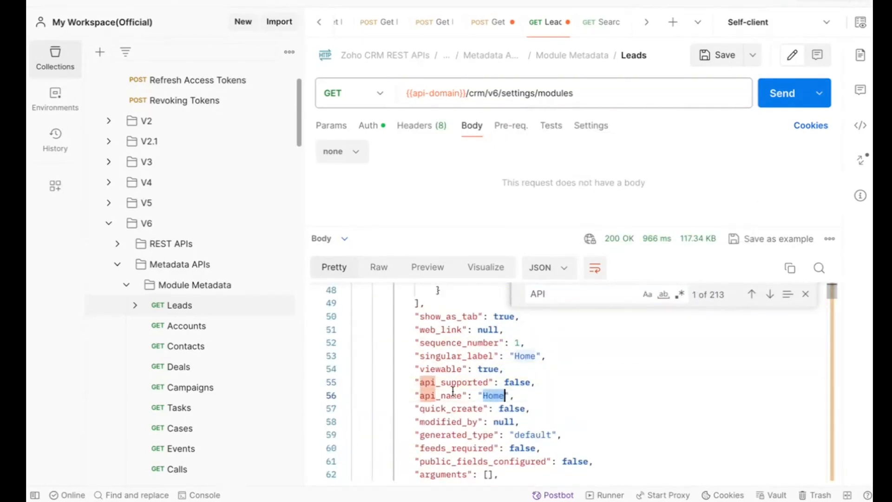
pyautogui.scroll(-6, 432, 389)
pyautogui.scroll(-12, 432, 389)
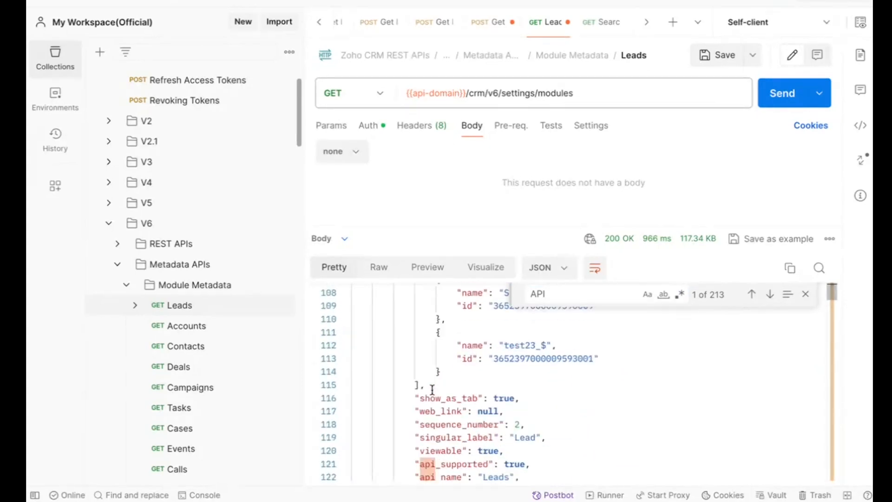
pyautogui.doubleClick(542, 294)
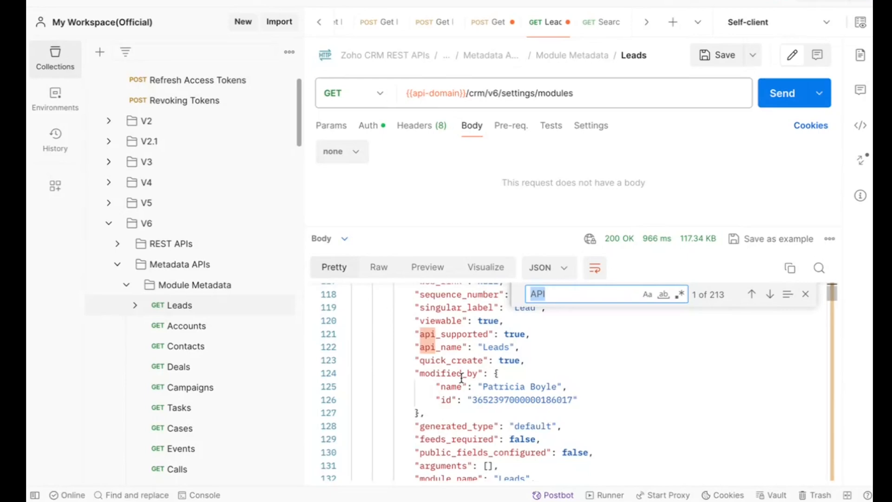
# Switch to the Zoho CRM Leads list in the browser and open the New Python SDK lead at its Project Details subform
pyautogui.hotkey('ctrl', 'Right')
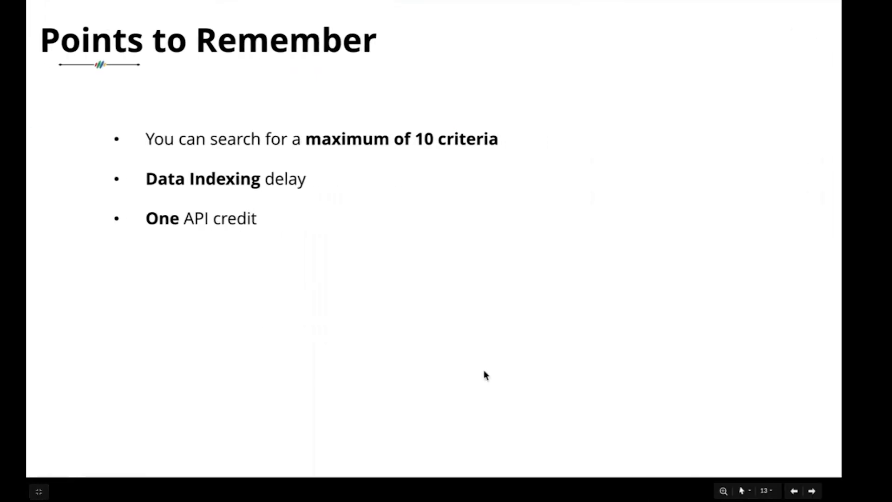
pyautogui.hotkey('ctrl', 'Left')
pyautogui.hotkey('ctrl', 'Left')
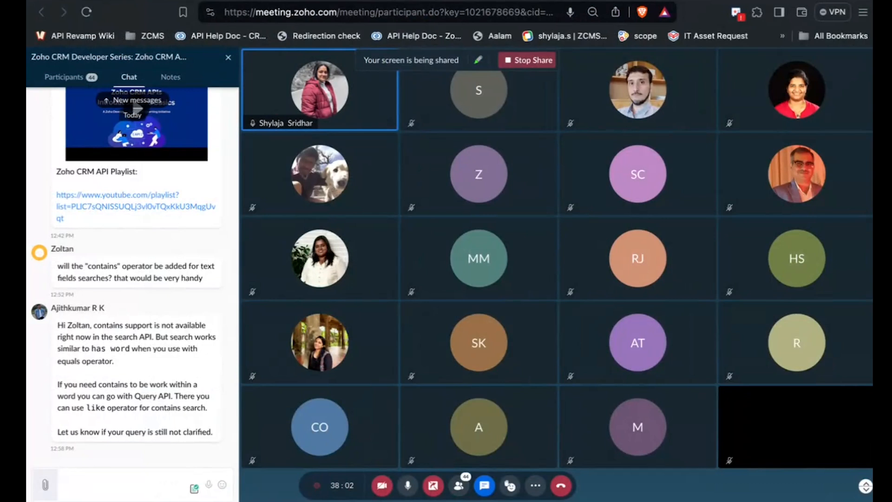
pyautogui.hotkey('ctrl', 'Left')
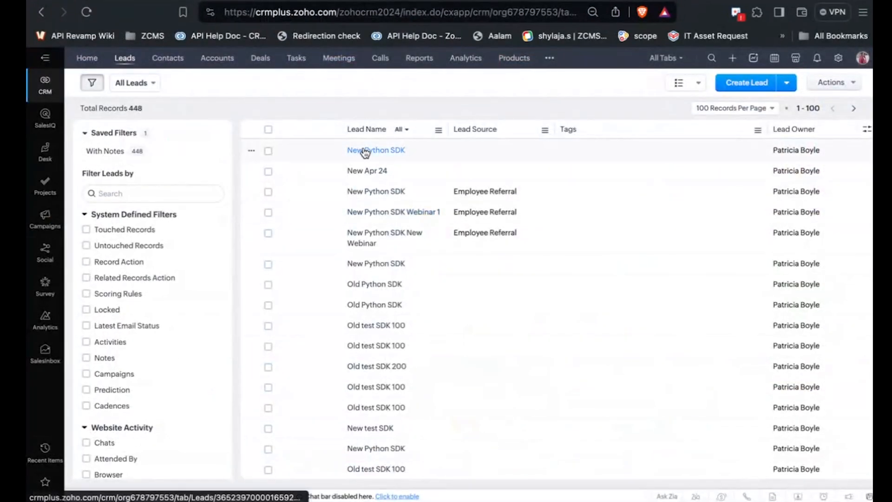
pyautogui.click(391, 325)
pyautogui.scroll(-8, 391, 328)
pyautogui.scroll(-12, 390, 325)
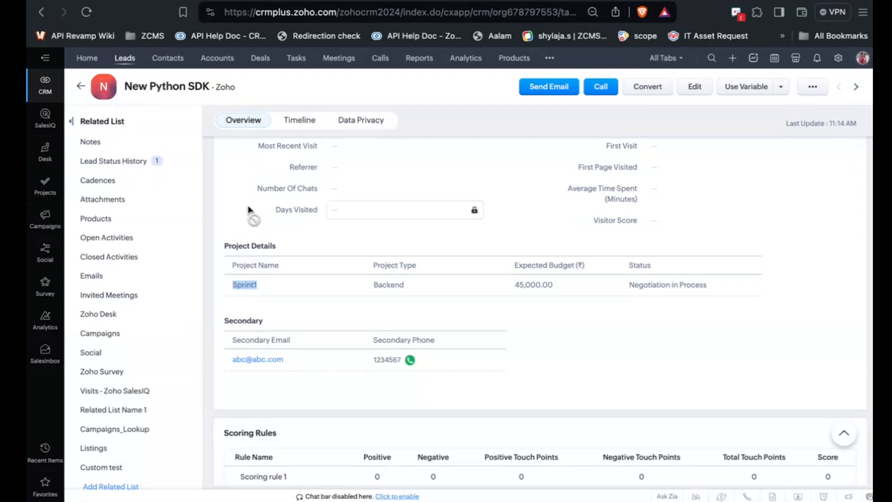
# Examine the record ID in the New Python SDK lead's page URL
pyautogui.click(529, 10)
pyautogui.press('super+a')
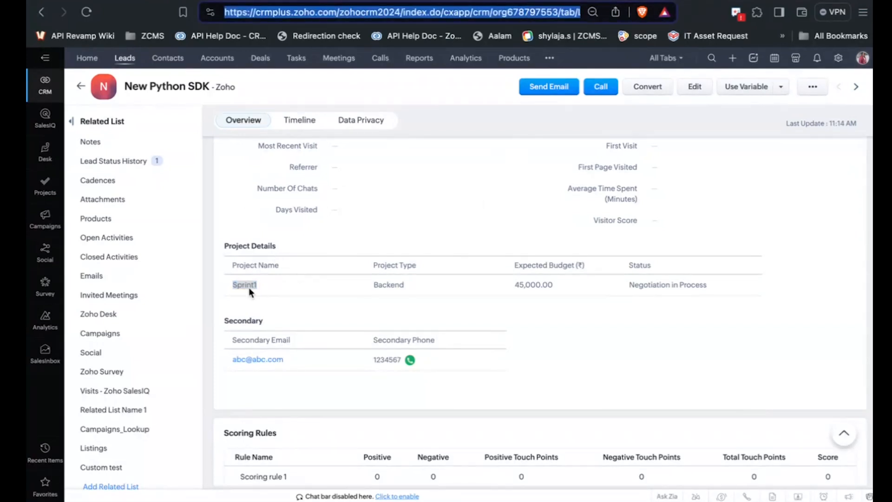
pyautogui.moveTo(525, 10); pyautogui.dragTo(475, 149)
# Switch to Postman and open the Subform example of Search Using Criteria in the V6 Search Records folder
pyautogui.press('super+Tab')
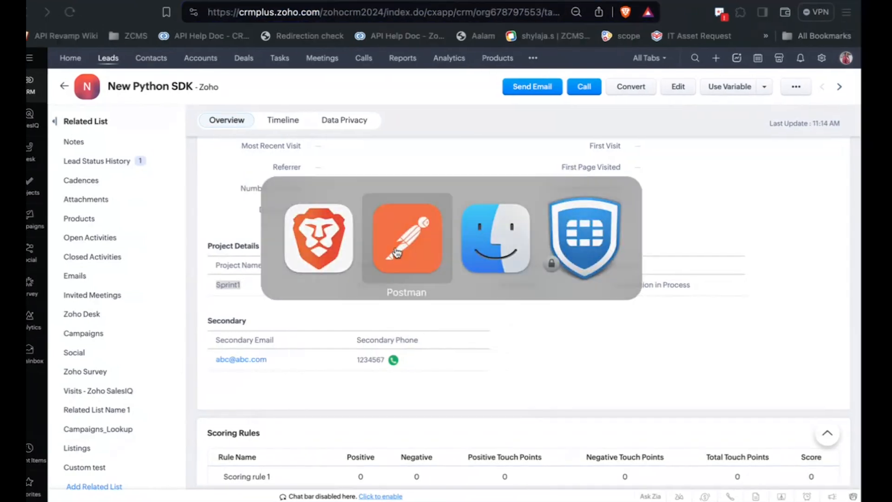
pyautogui.scroll(-20, 165, 353)
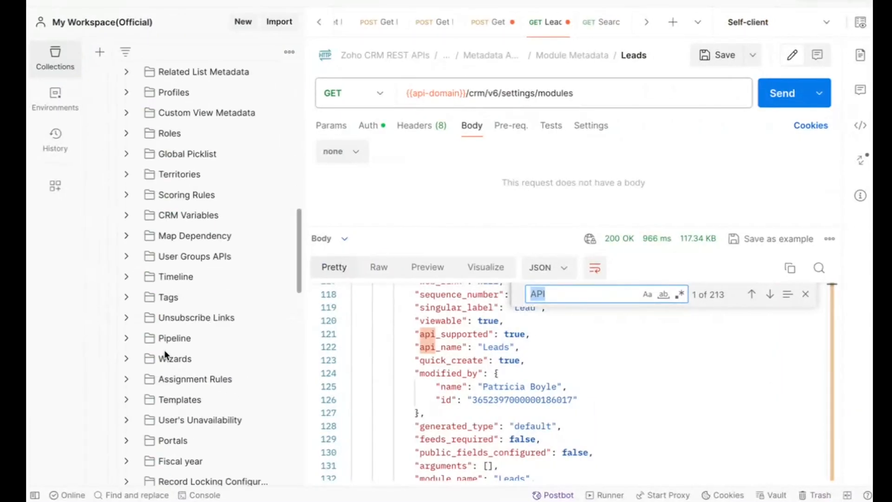
pyautogui.scroll(-1, 176, 371)
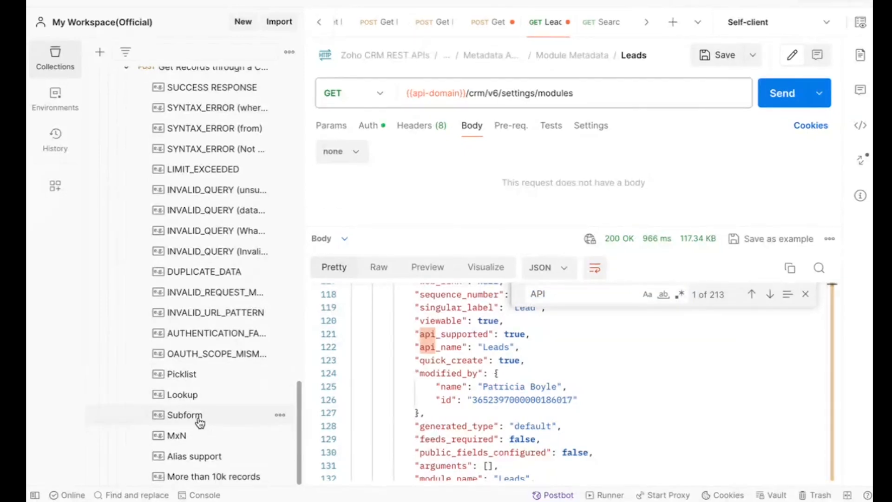
pyautogui.click(200, 421)
pyautogui.scroll(4, 176, 332)
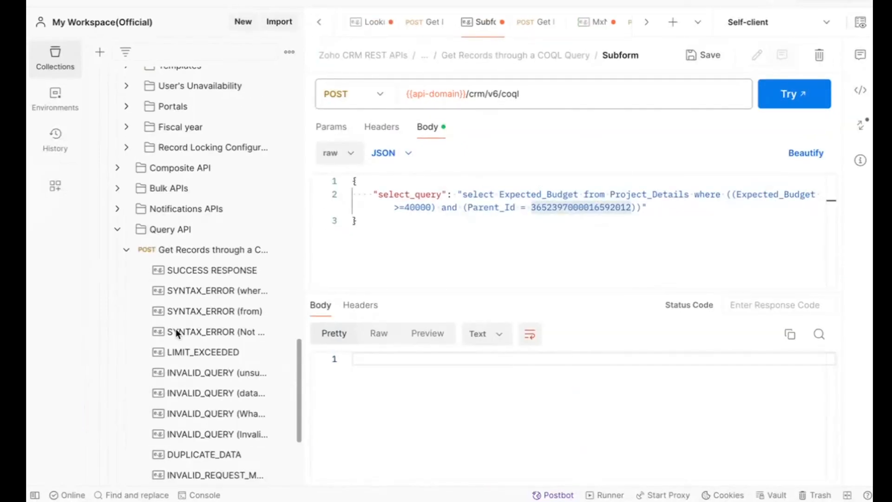
pyautogui.scroll(15, 175, 328)
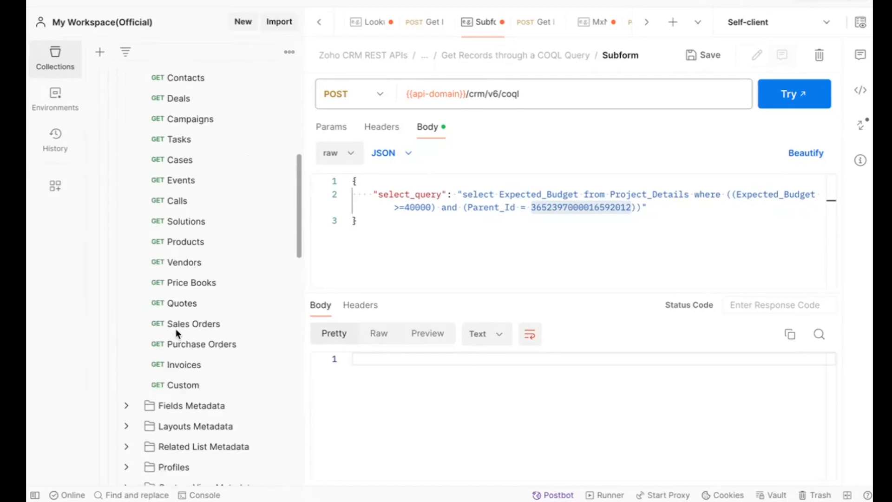
pyautogui.scroll(10, 176, 328)
pyautogui.scroll(-1, 175, 328)
pyautogui.click(116, 152)
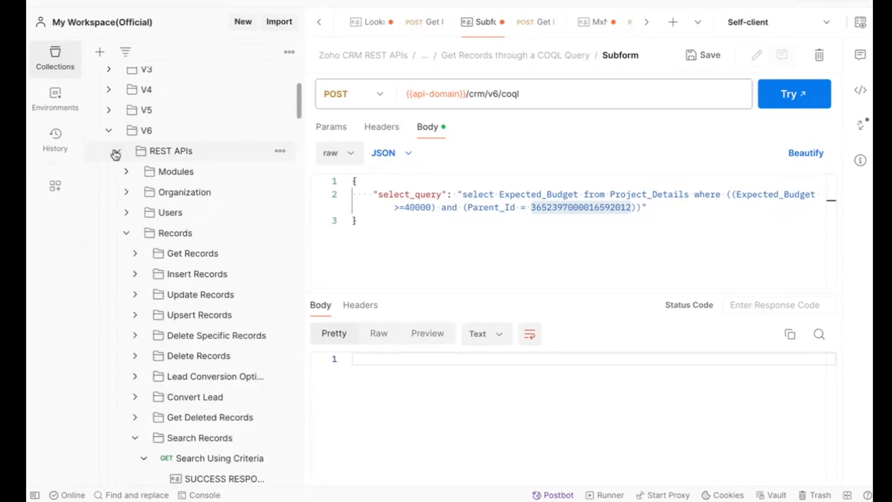
pyautogui.scroll(-7, 175, 261)
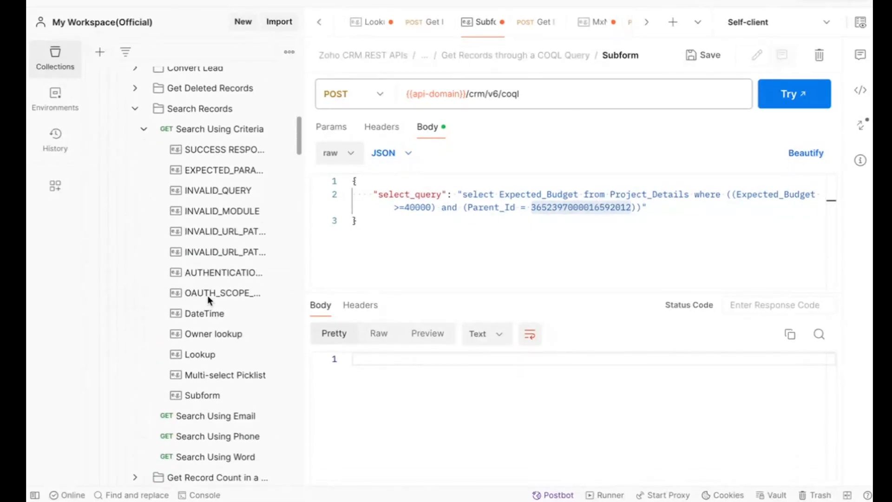
pyautogui.scroll(-2, 207, 294)
pyautogui.click(203, 359)
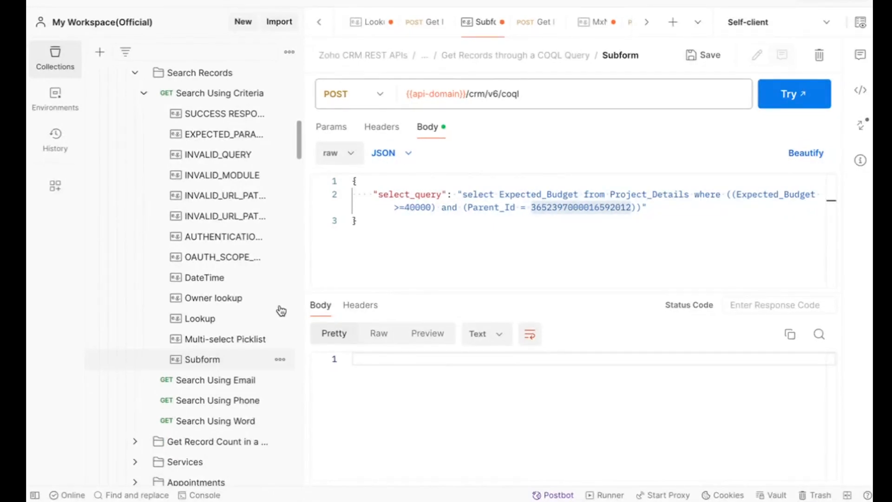
# Check the Project_Details module name in the Subform request URL and decode the criteria value as a URI component
pyautogui.doubleClick(535, 93)
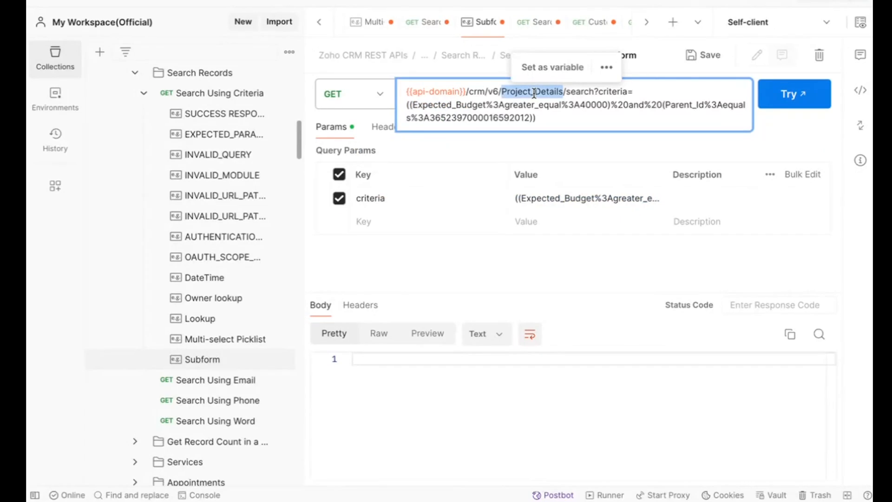
pyautogui.doubleClick(609, 92)
pyautogui.tripleClick(563, 198)
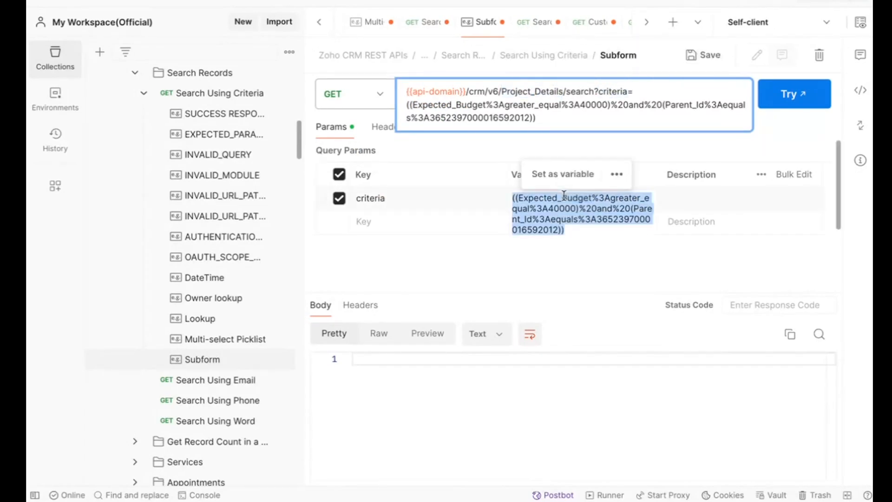
pyautogui.click(610, 174)
pyautogui.click(634, 232)
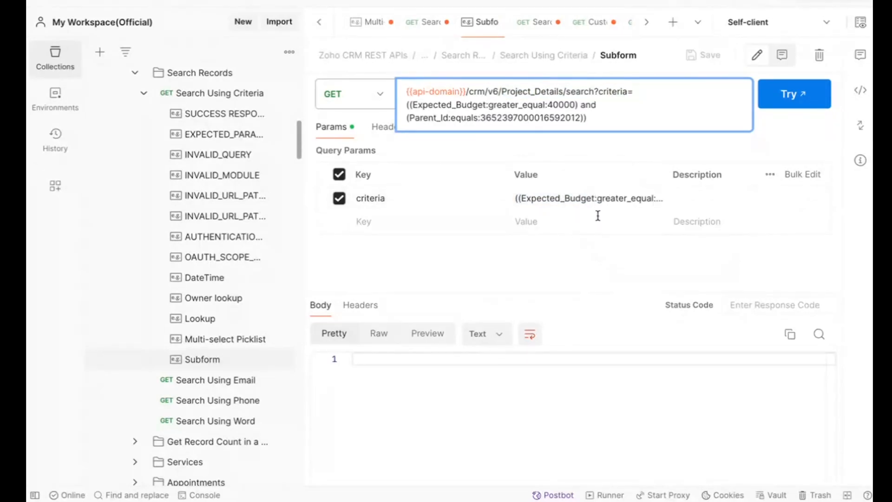
# Examine the Parent_Id and Expected_Budget conditions in the decoded criteria value
pyautogui.click(563, 199)
pyautogui.click(615, 199)
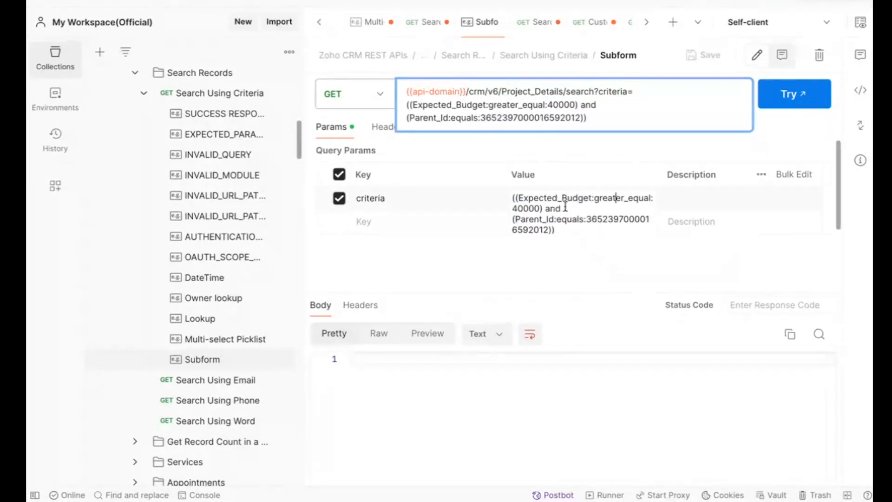
pyautogui.doubleClick(526, 222)
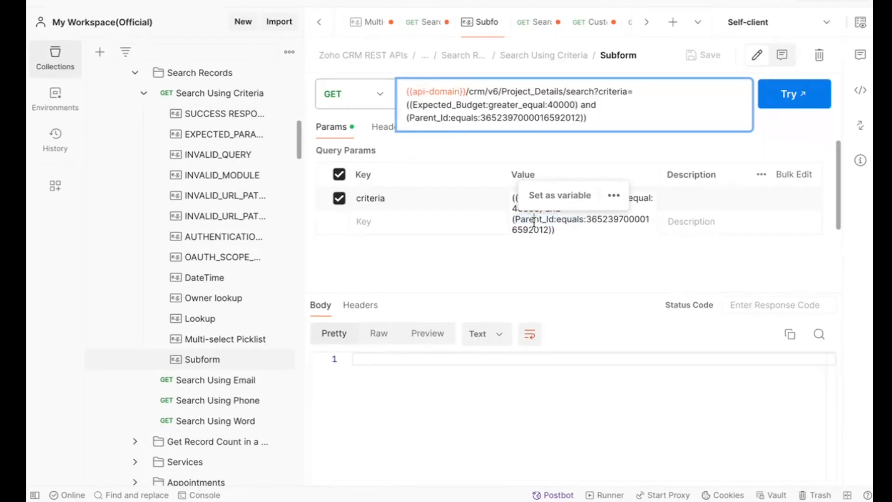
pyautogui.doubleClick(606, 222)
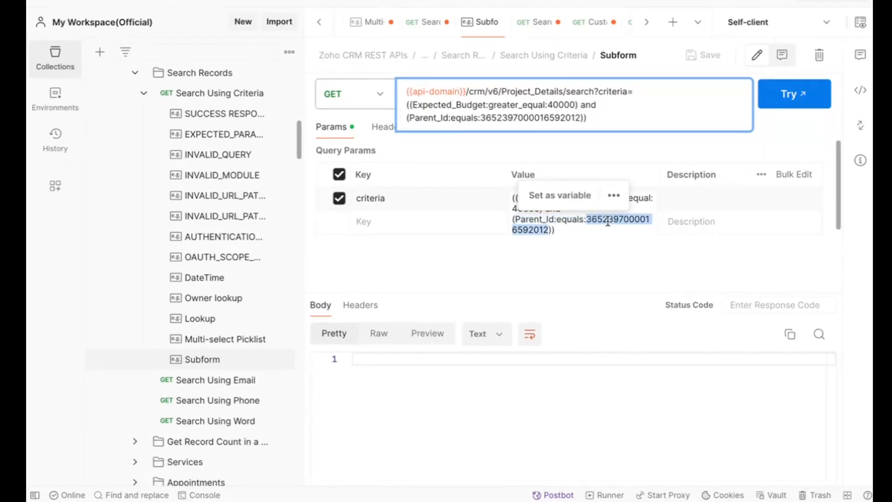
pyautogui.moveTo(650, 199); pyautogui.dragTo(565, 204)
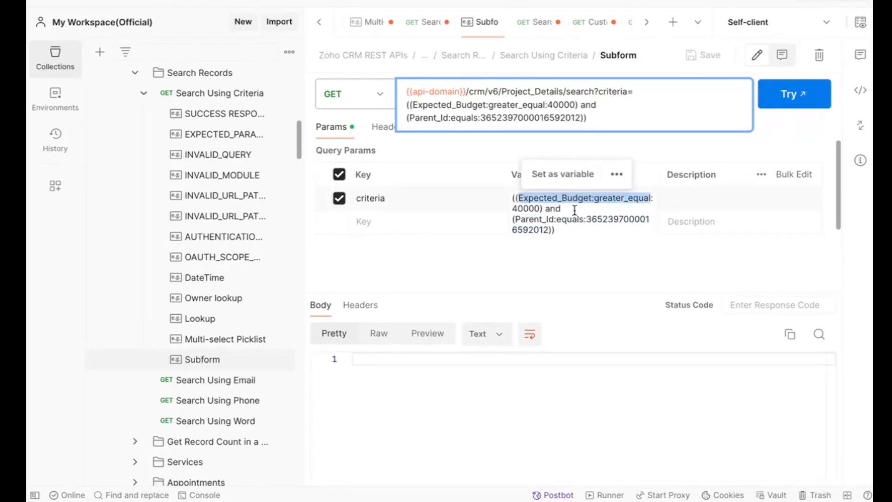
pyautogui.tripleClick(573, 212)
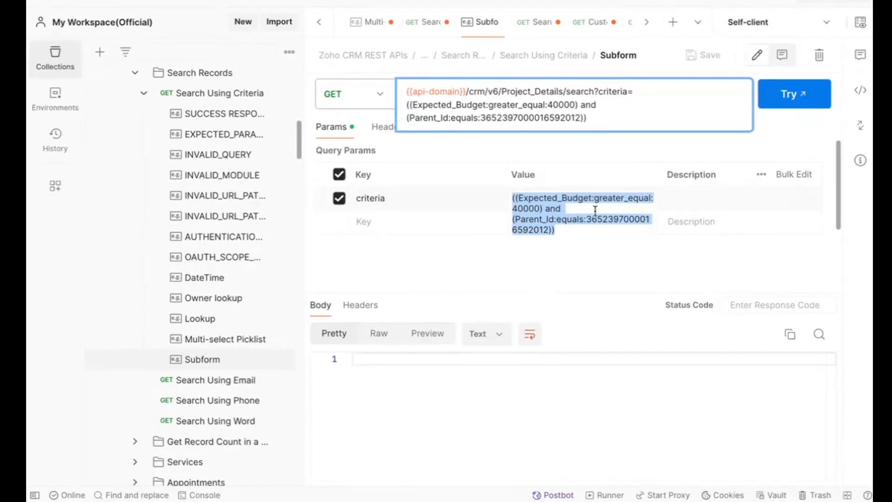
pyautogui.click(595, 211)
# Encode the whole criteria value as a URI component and try the Subform example as a live request
pyautogui.doubleClick(595, 215)
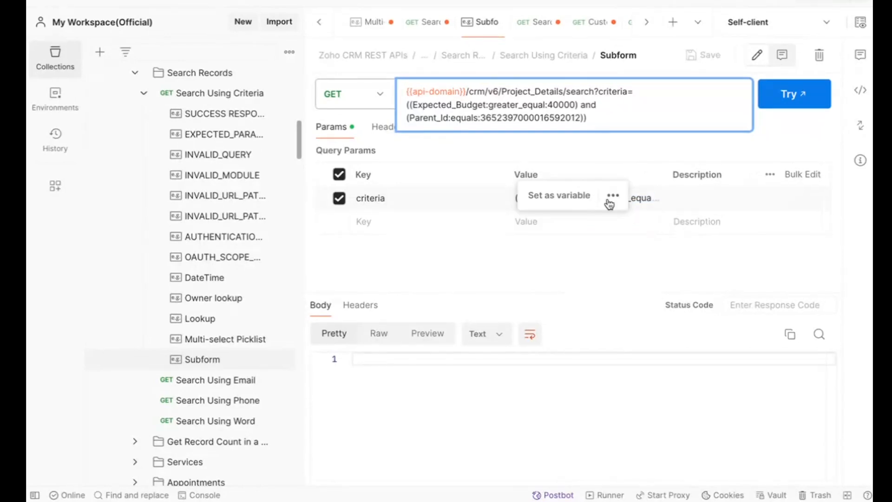
pyautogui.click(612, 197)
pyautogui.click(620, 230)
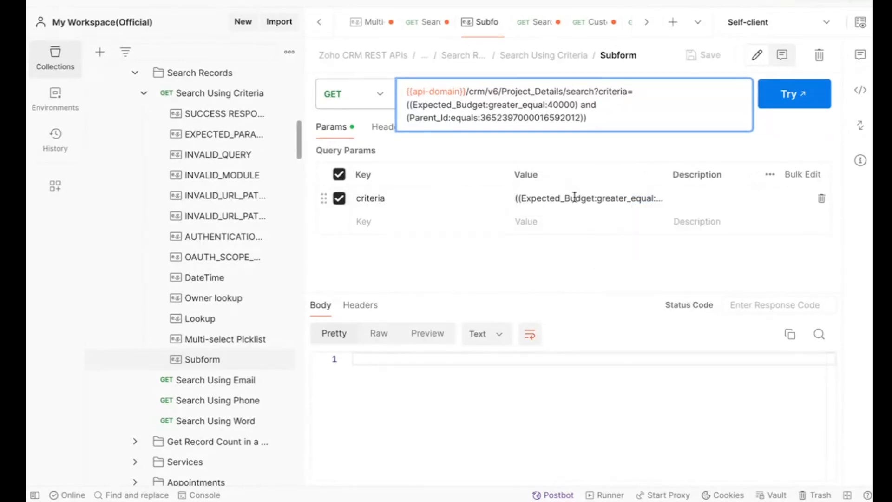
pyautogui.tripleClick(575, 196)
pyautogui.click(609, 185)
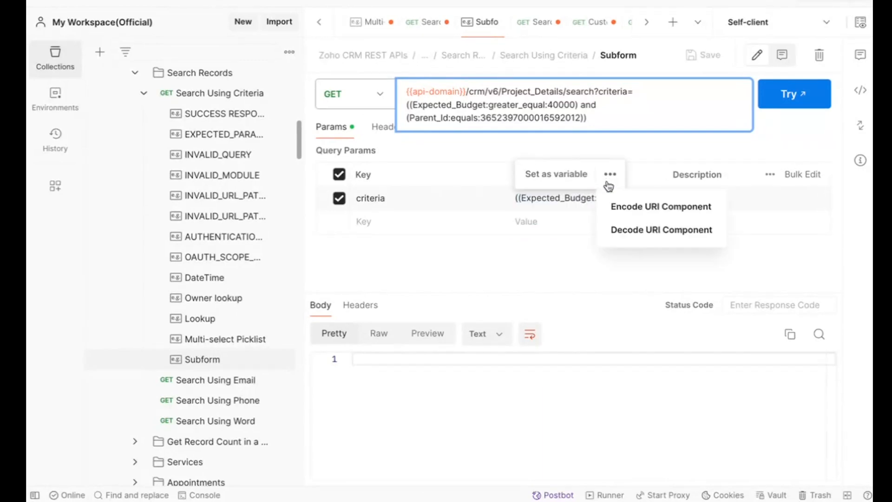
pyautogui.click(628, 208)
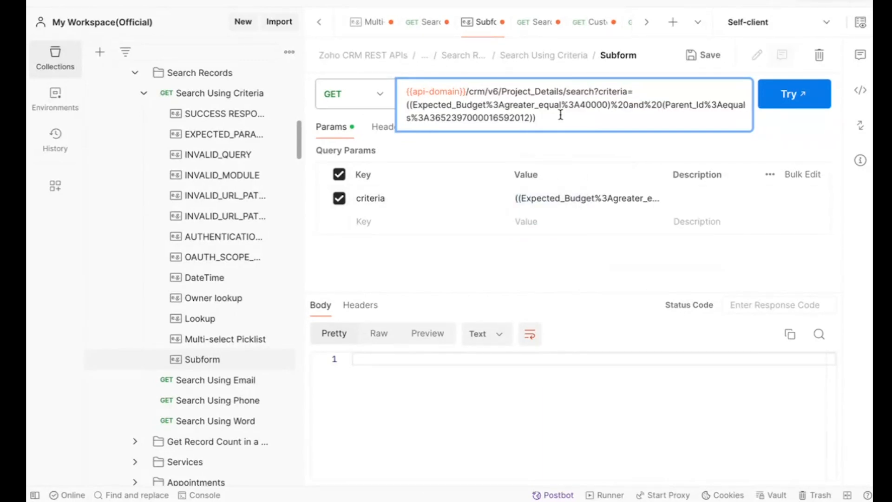
pyautogui.click(772, 93)
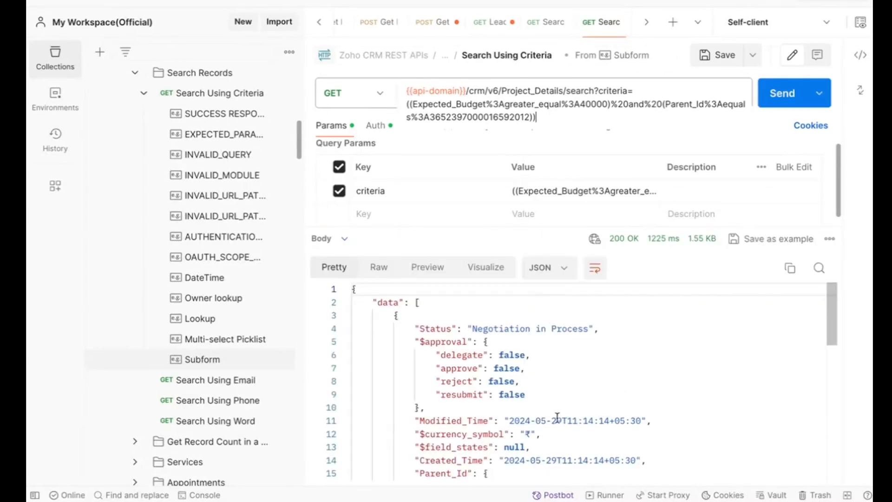
# Review the subform search response, checking the count in the info block and the Status value of the returned row
pyautogui.scroll(-2, 555, 415)
pyautogui.scroll(2, 555, 415)
pyautogui.scroll(-1, 555, 415)
pyautogui.scroll(-10, 555, 415)
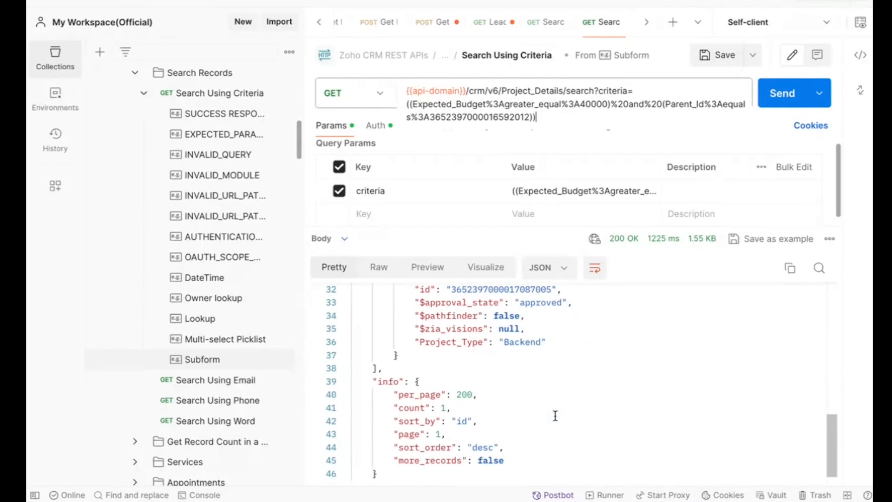
pyautogui.doubleClick(412, 395)
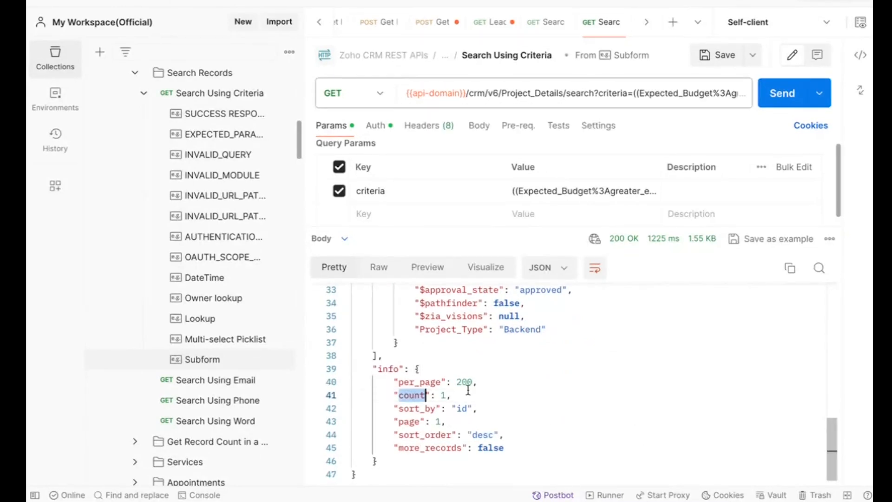
pyautogui.scroll(10, 468, 385)
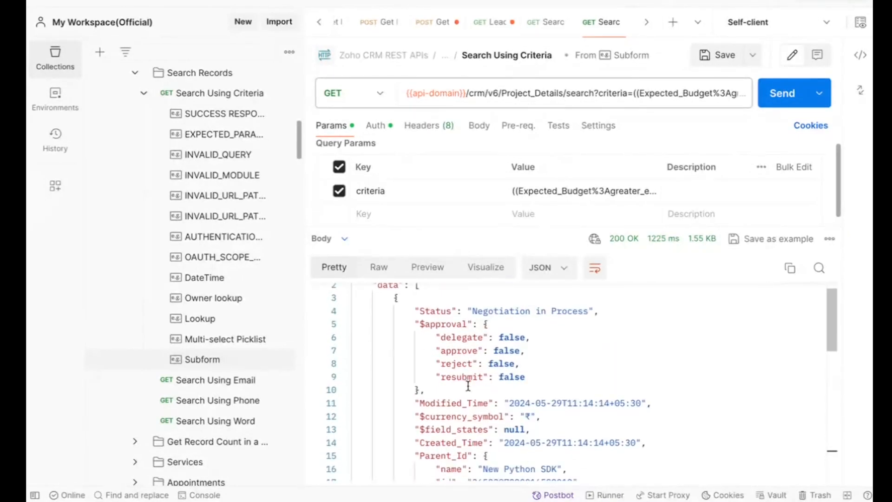
pyautogui.doubleClick(517, 309)
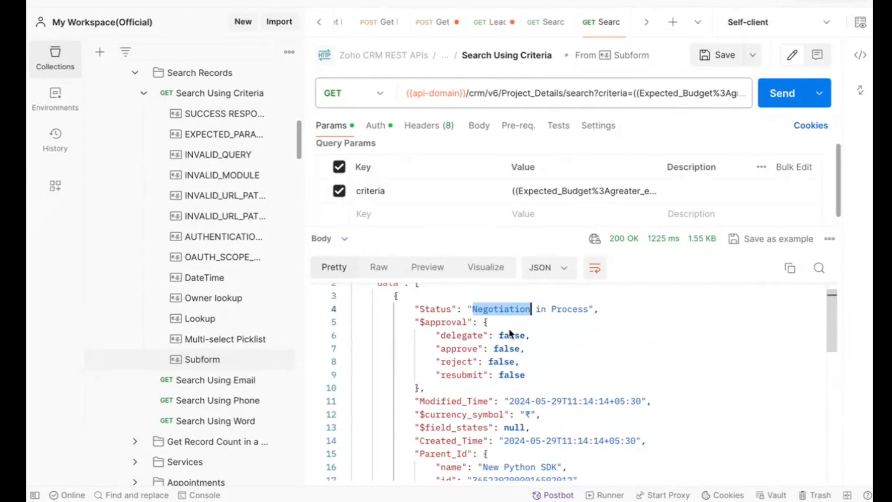
# Check the parent record's name and ID under Parent_Id in the response, along with the project fields below them
pyautogui.scroll(-2, 497, 319)
pyautogui.scroll(-2, 496, 320)
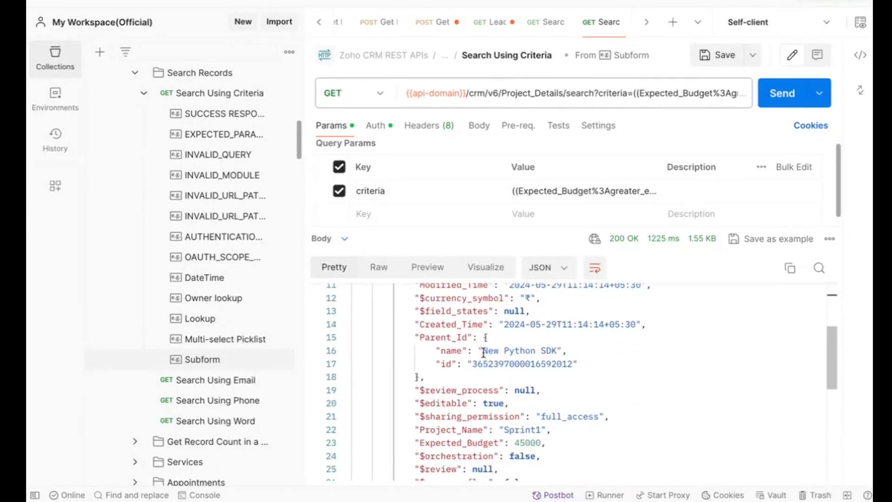
pyautogui.doubleClick(455, 335)
pyautogui.doubleClick(519, 348)
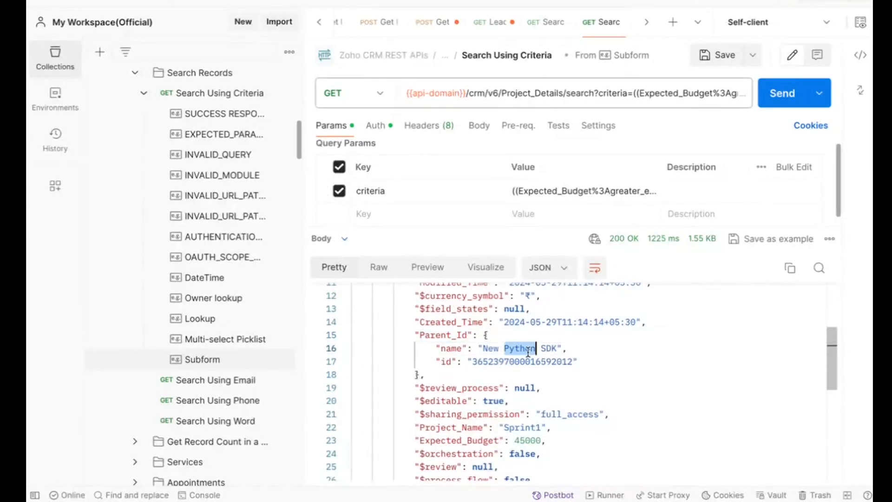
pyautogui.doubleClick(529, 361)
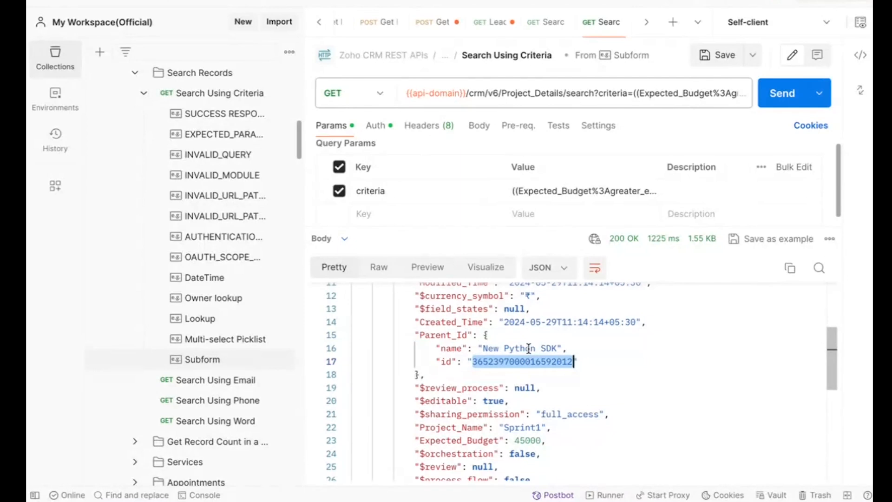
pyautogui.doubleClick(529, 348)
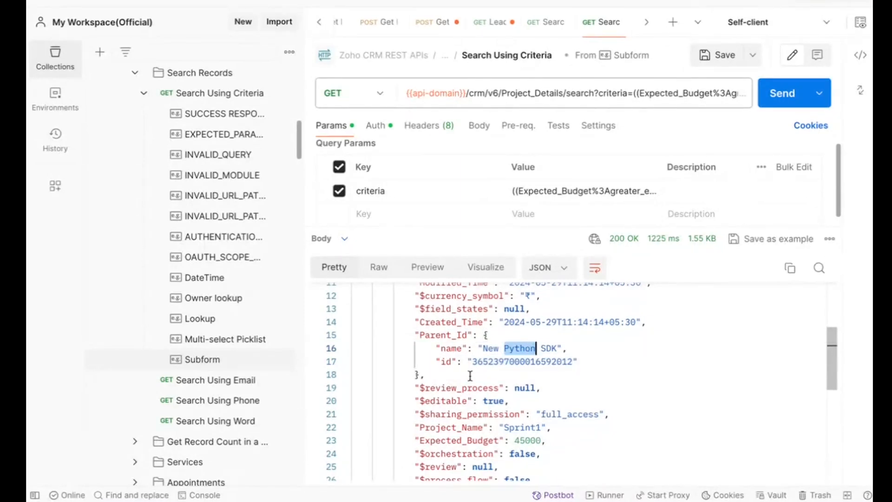
pyautogui.doubleClick(512, 360)
pyautogui.scroll(-3, 477, 403)
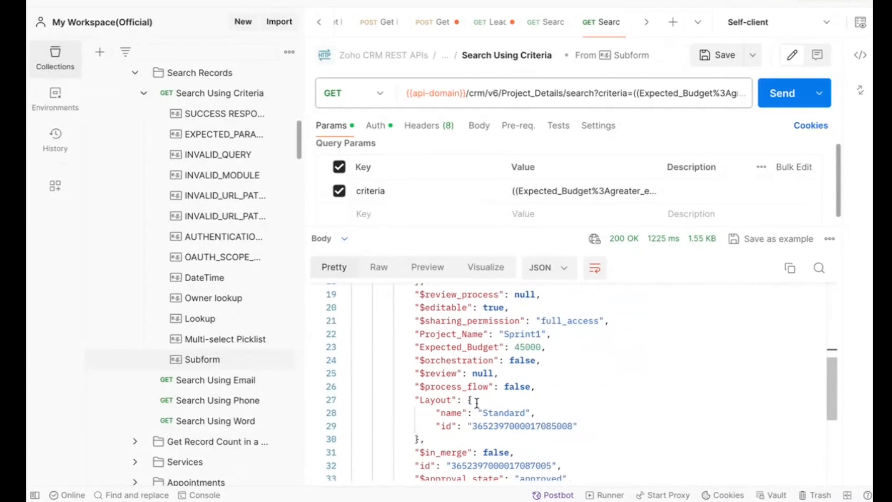
pyautogui.scroll(4, 477, 403)
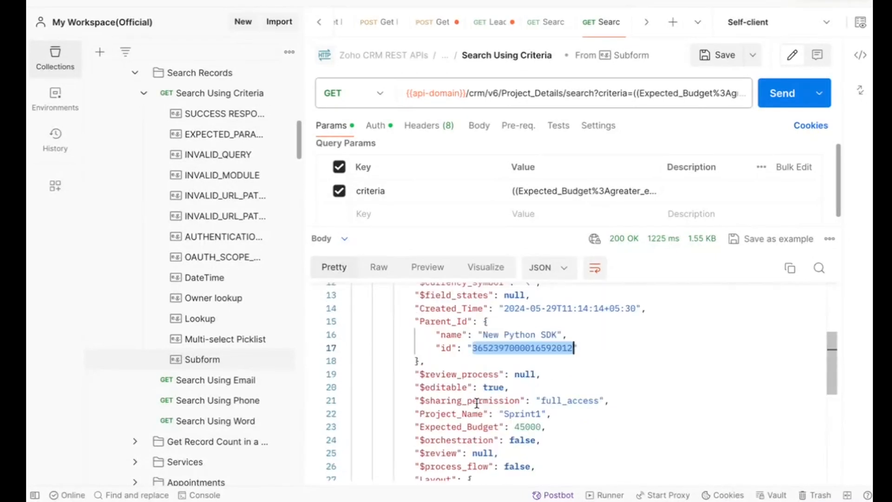
# Open the Multi-select Picklist example of Search Using Criteria and show its full request URL
pyautogui.click(237, 342)
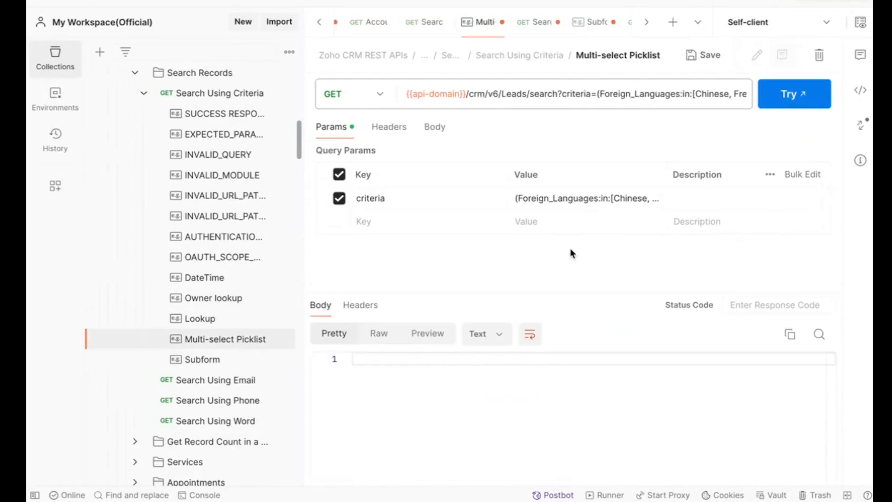
pyautogui.click(567, 92)
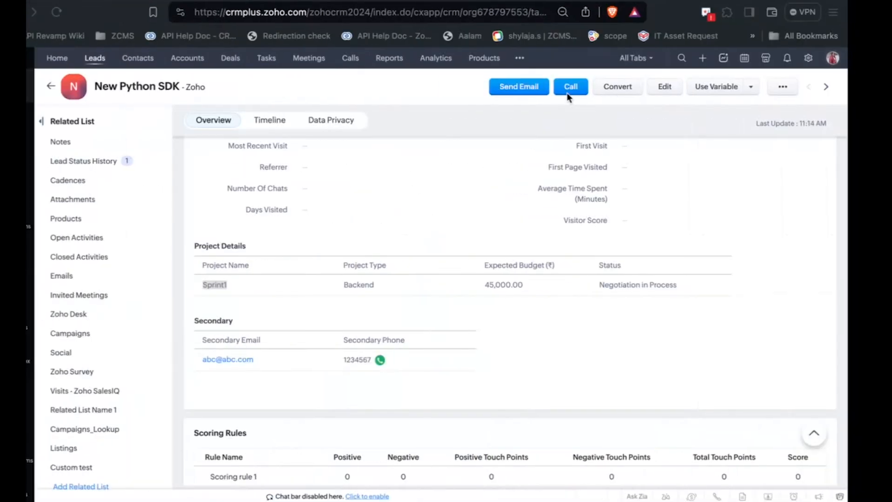
# Switch to the New Python SDK lead in the browser and find "fore" on the page to locate Foreign Languages
pyautogui.scroll(15, 269, 229)
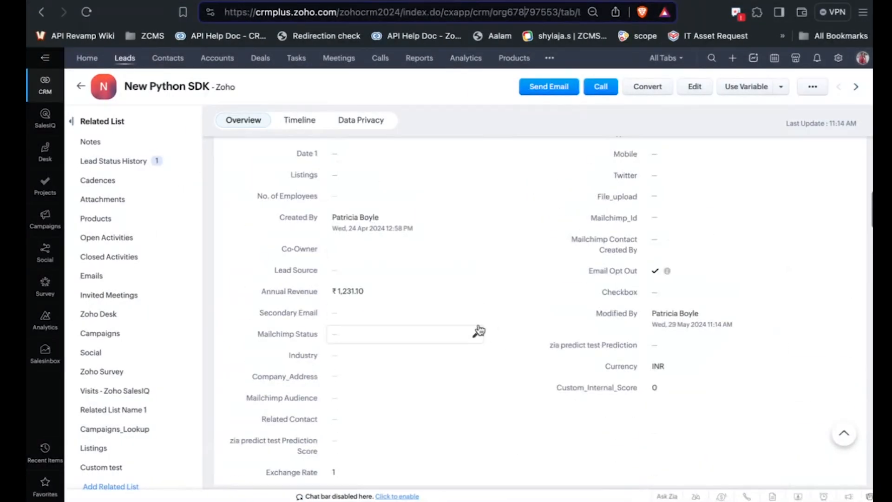
pyautogui.press('super+f')
pyautogui.write('fore')
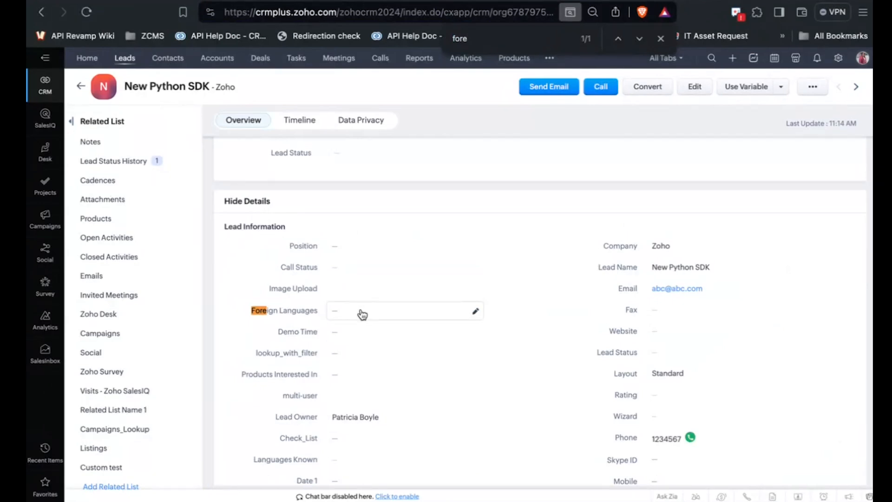
# Show the picklist options of the lead's Foreign Languages field, and switch back to Postman
pyautogui.click(362, 315)
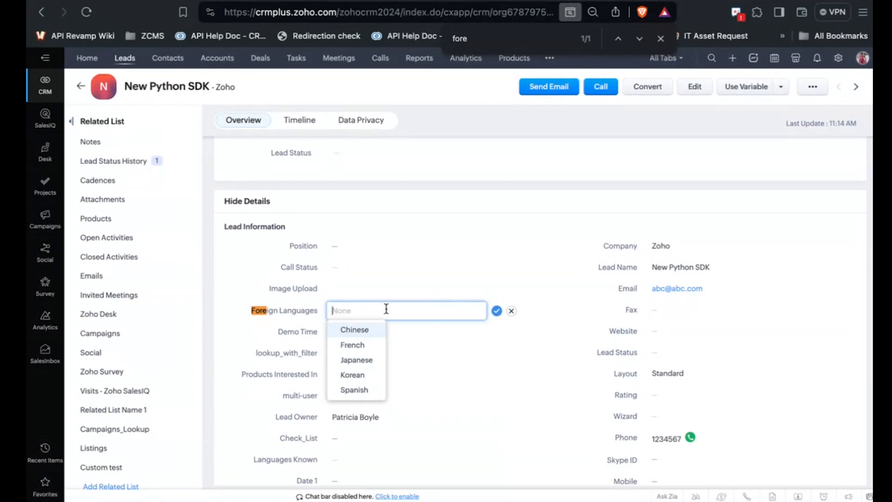
pyautogui.press('super+Tab')
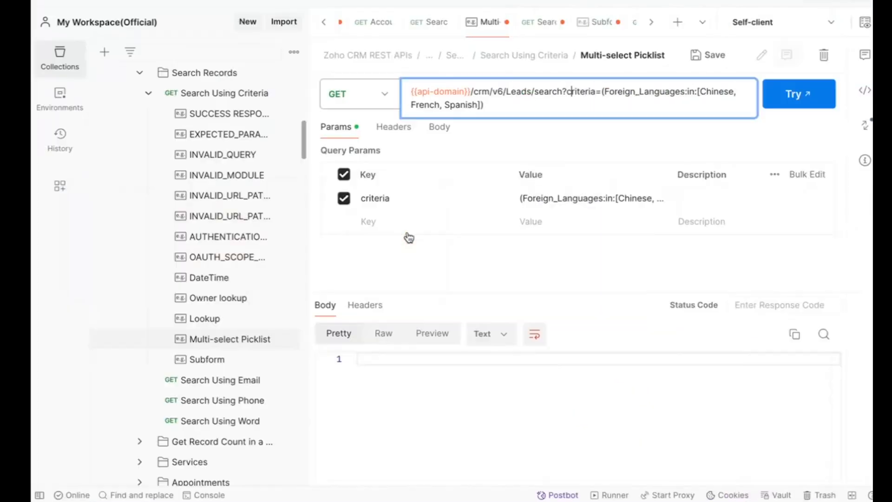
# Encode the criteria value of the Multi-select Picklist example as a URI component and try the request
pyautogui.tripleClick(551, 203)
pyautogui.click(616, 175)
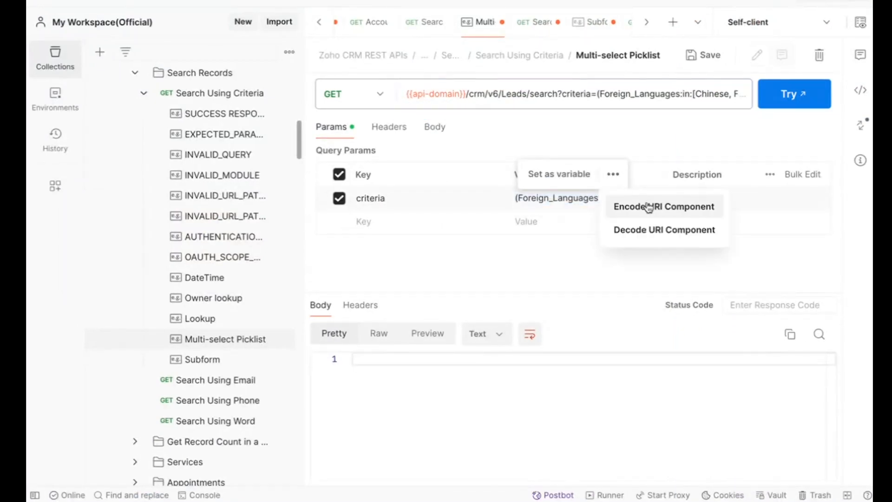
pyautogui.click(647, 204)
pyautogui.click(785, 95)
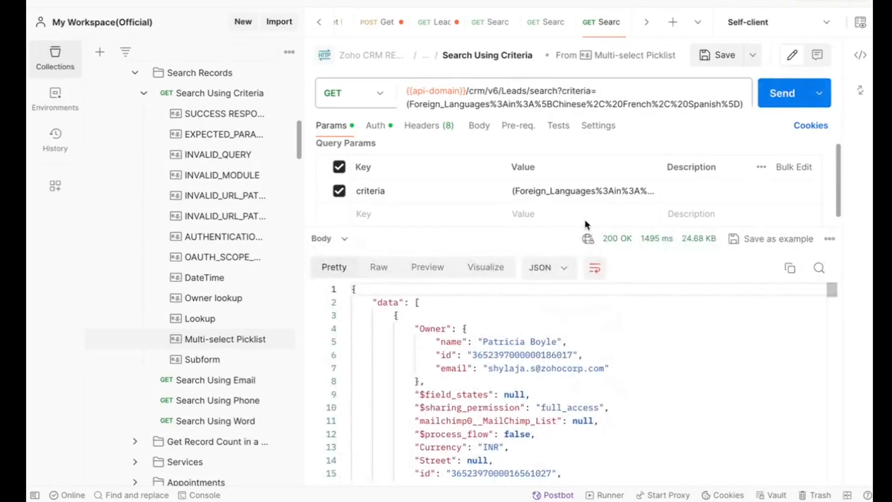
# Find "fore" in the response and compare the first record's Foreign_Languages values with the languages in the request URL
pyautogui.click(656, 377)
pyautogui.hotkey('ctrl', 'f')
pyautogui.write('fore')
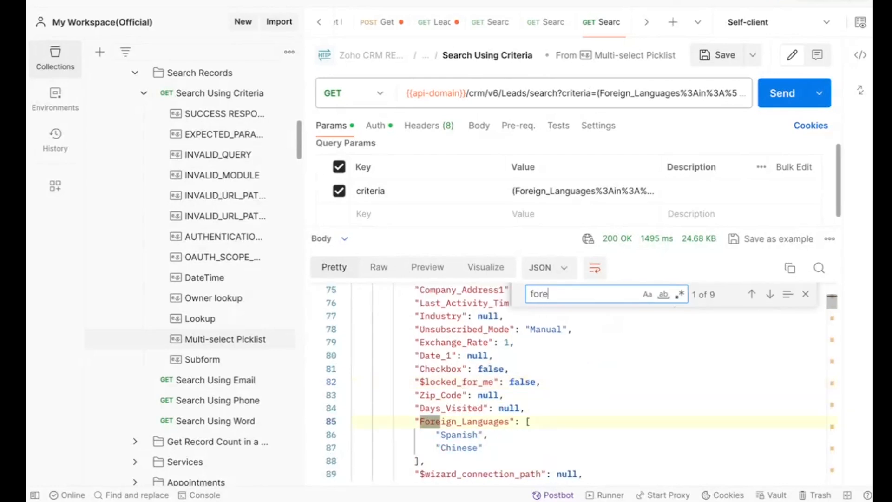
pyautogui.scroll(-2, 527, 439)
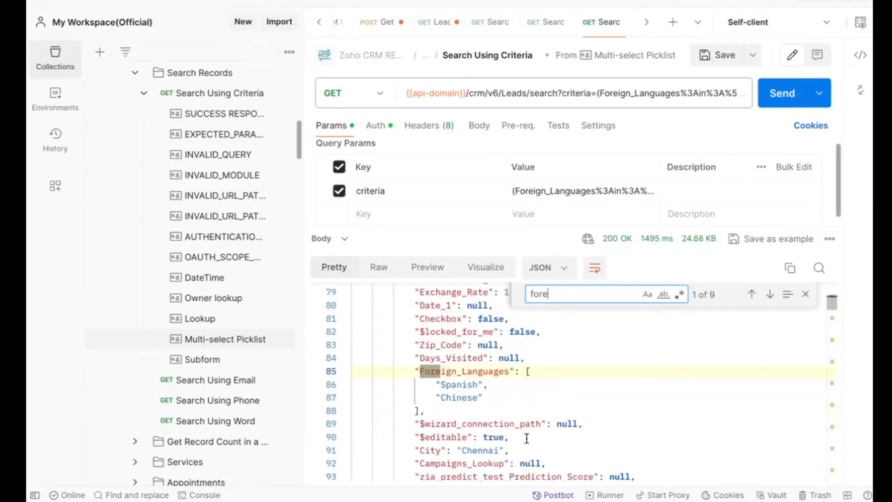
pyautogui.click(658, 104)
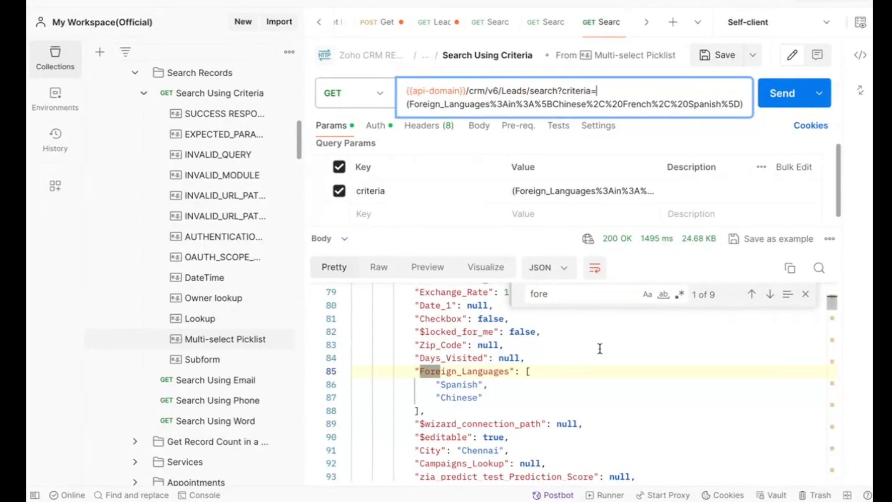
# Step through the remaining "fore" matches and examine the Foreign_Languages values of the last record
pyautogui.click(575, 299)
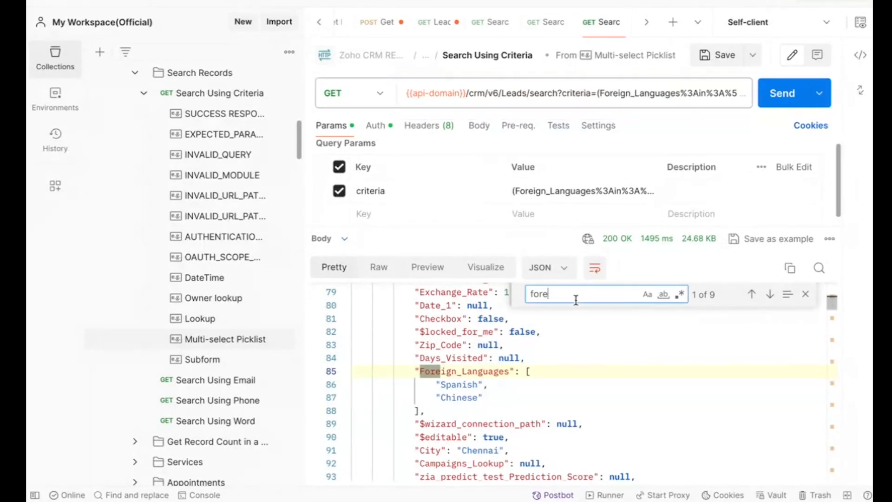
pyautogui.press('Return')
pyautogui.press('Return')
pyautogui.press('Return')
pyautogui.press('Return')
pyautogui.press('Return')
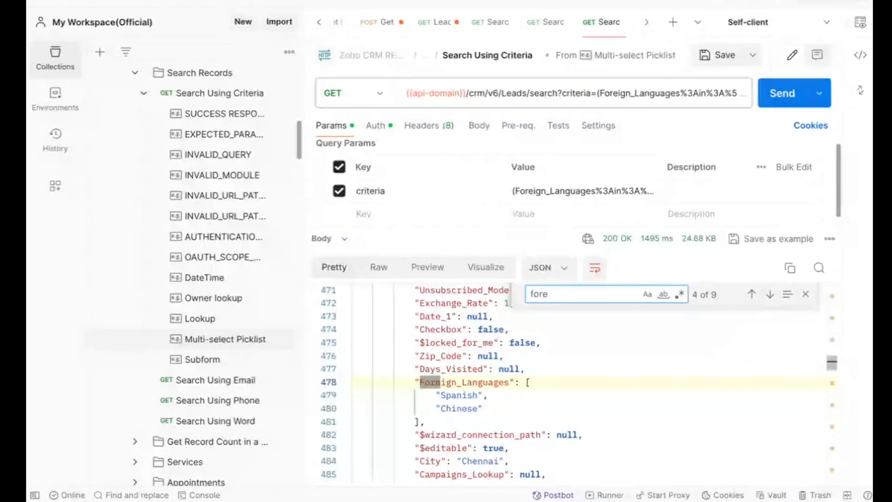
pyautogui.press('Return')
pyautogui.press('Return')
pyautogui.press('Return')
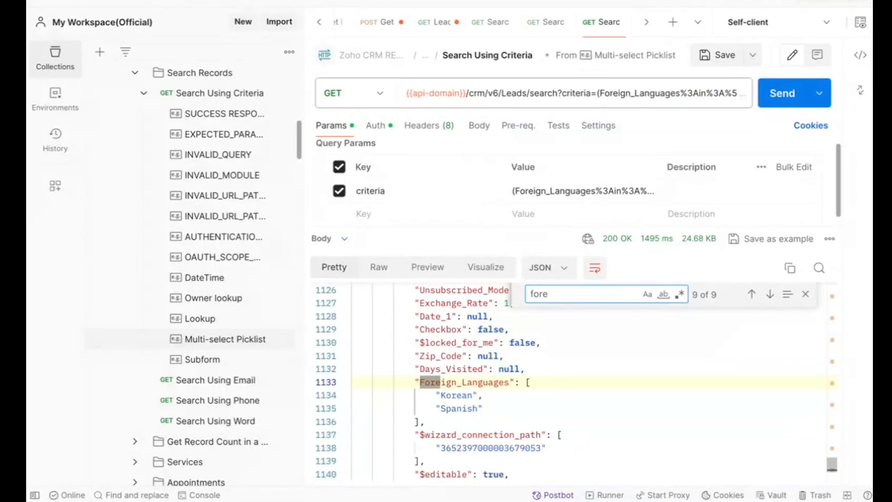
pyautogui.click(454, 396)
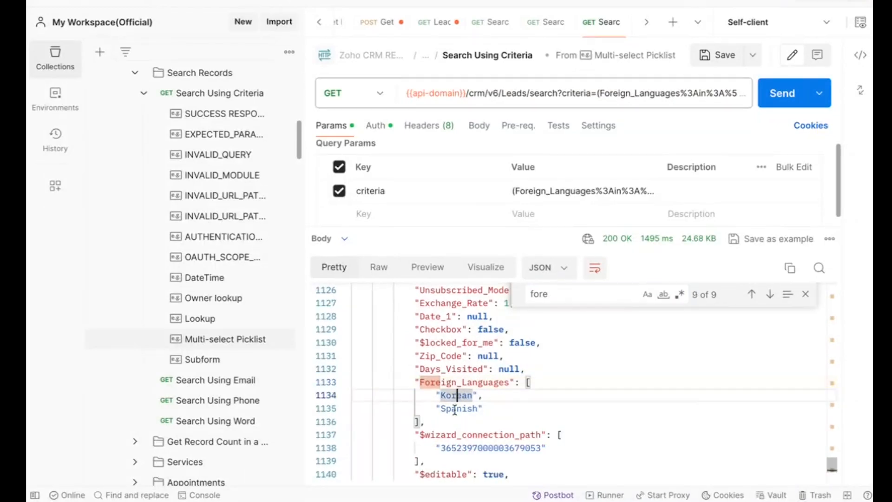
pyautogui.doubleClick(455, 408)
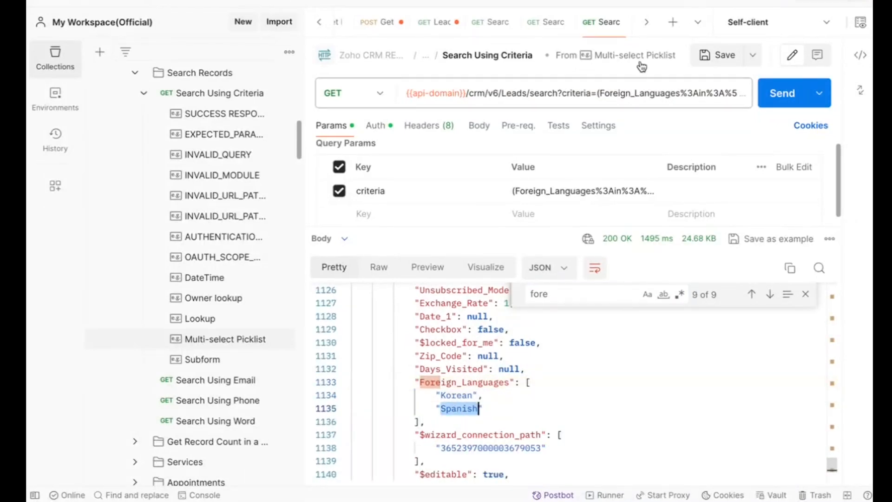
pyautogui.click(462, 415)
# Check the count in the info block at the end of the response and highlight the criteria parameter in the URL
pyautogui.scroll(-8, 461, 414)
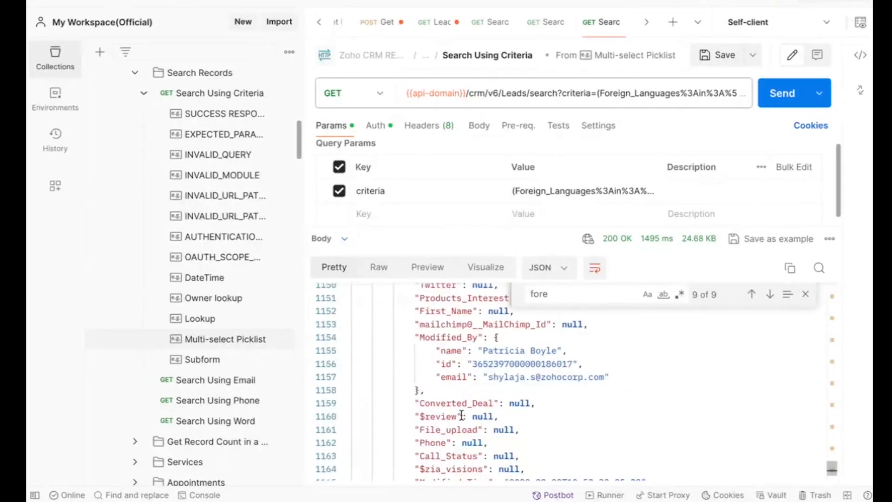
pyautogui.scroll(-10, 462, 415)
pyautogui.tripleClick(411, 382)
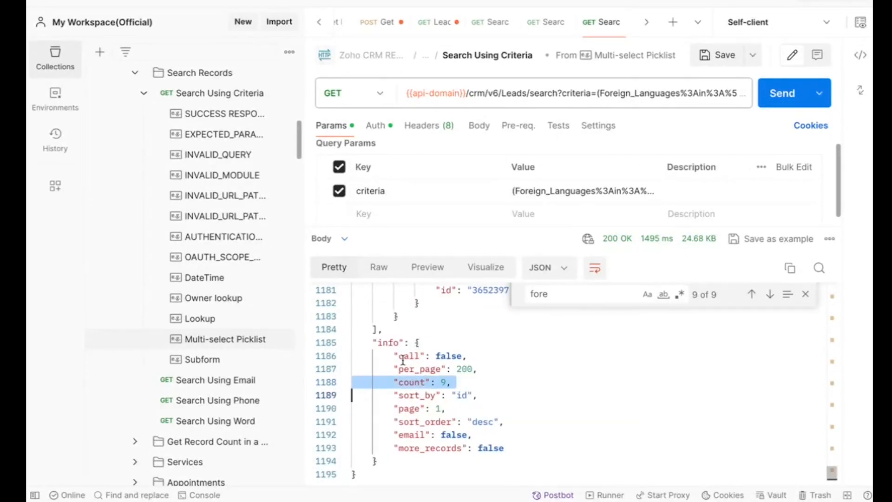
pyautogui.doubleClick(576, 92)
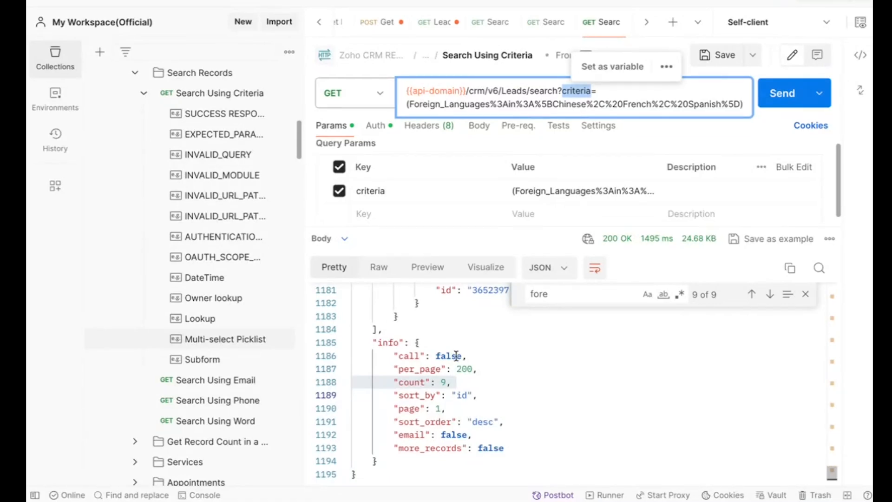
# Open the Search Using Email request in the Search Records folder
pyautogui.click(241, 382)
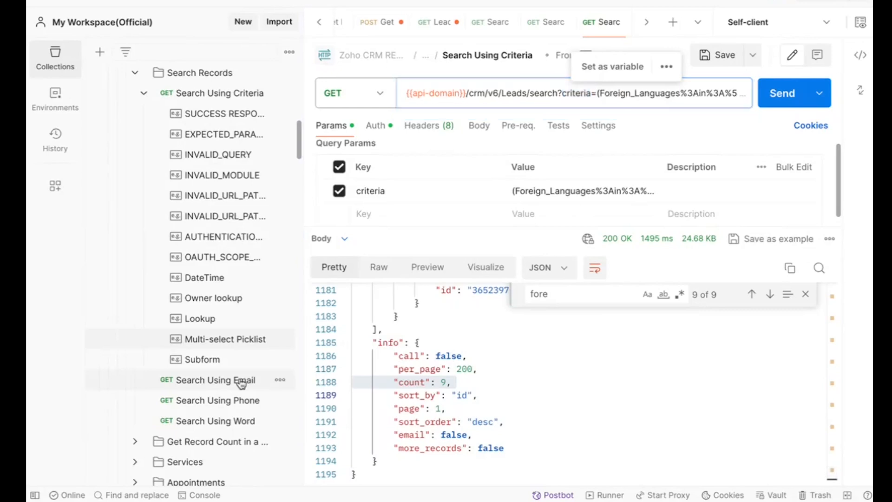
pyautogui.click(241, 381)
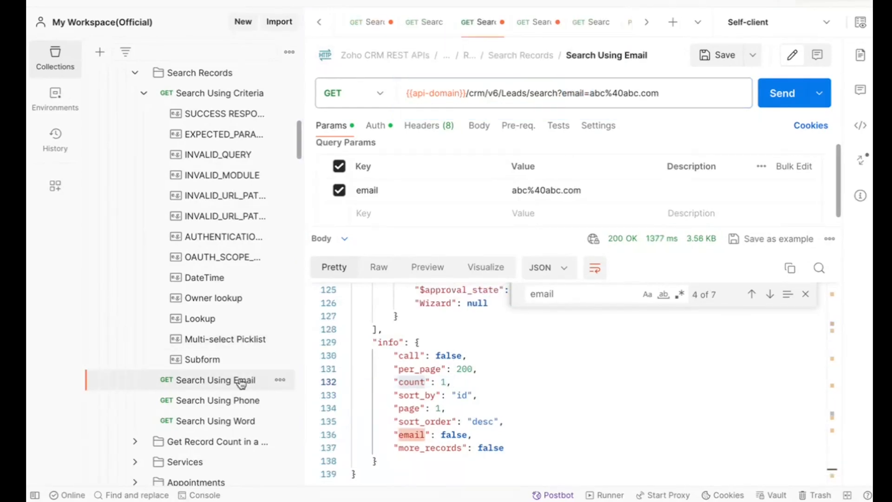
pyautogui.click(540, 191)
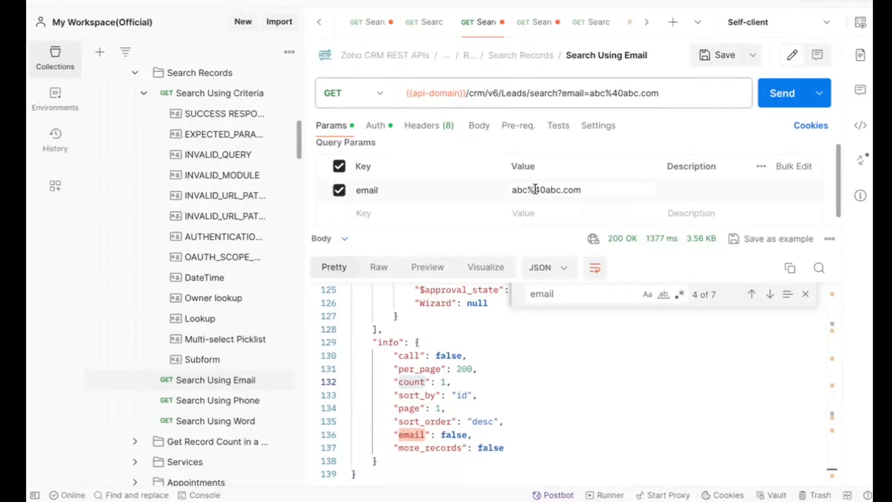
pyautogui.tripleClick(542, 190)
pyautogui.click(610, 166)
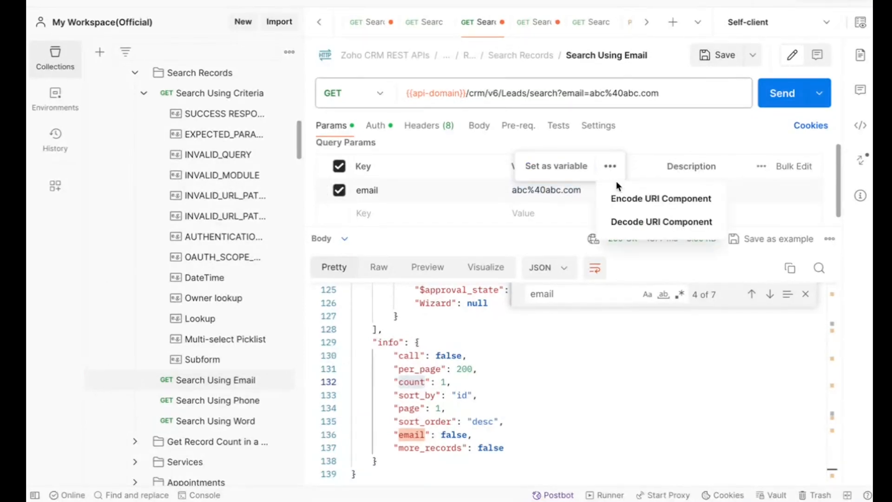
pyautogui.click(621, 198)
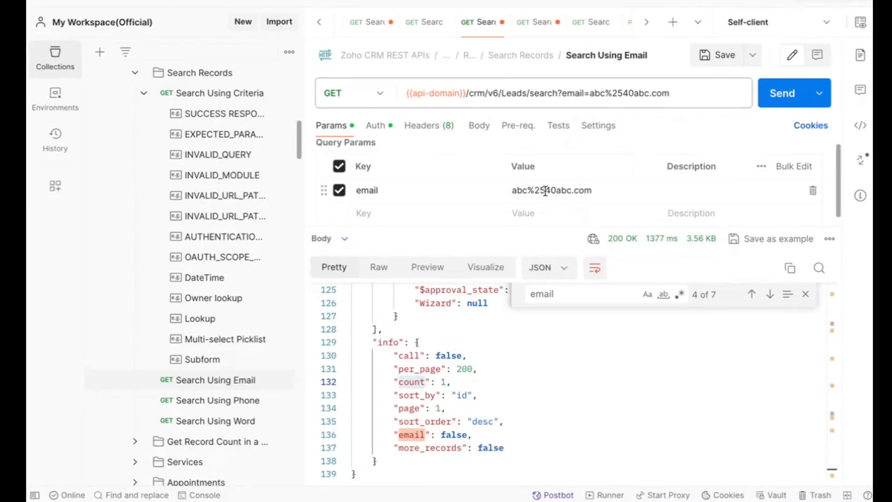
pyautogui.tripleClick(534, 190)
pyautogui.click(610, 166)
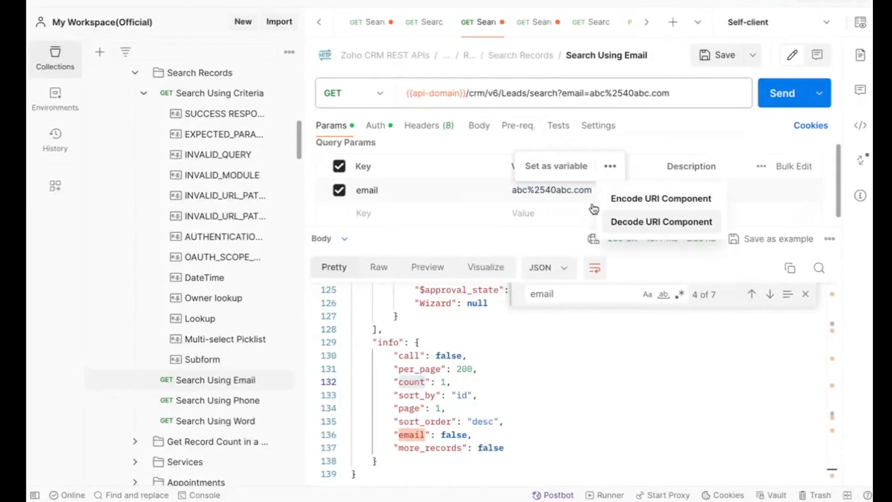
pyautogui.click(615, 221)
# Decode the email parameter's value as a URI component and highlight the email key and its value in the URL
pyautogui.doubleClick(566, 190)
pyautogui.tripleClick(566, 190)
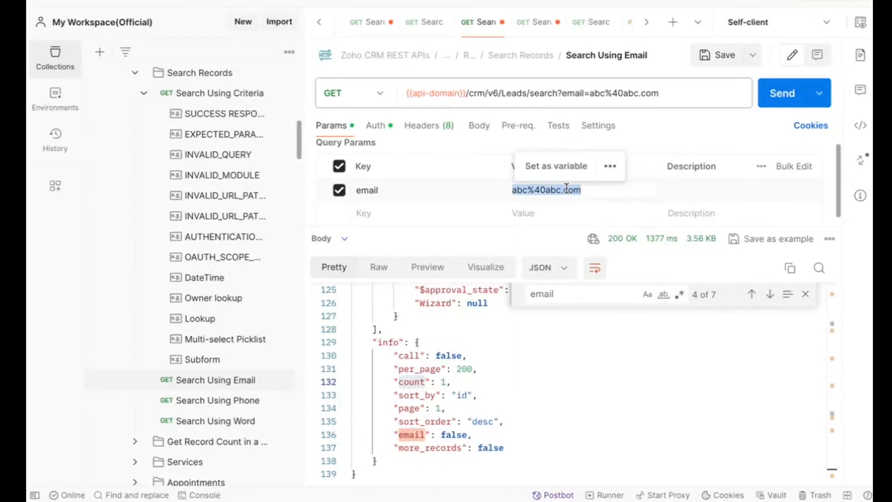
pyautogui.click(610, 166)
pyautogui.click(638, 223)
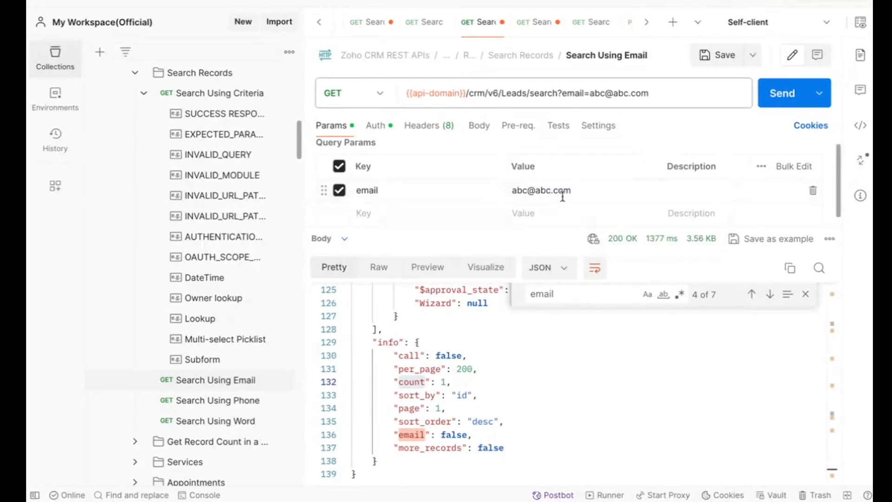
pyautogui.doubleClick(553, 190)
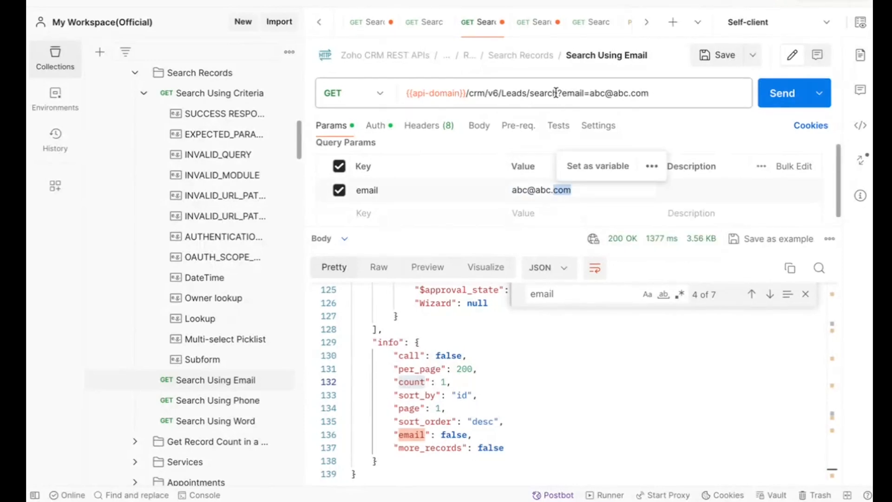
pyautogui.doubleClick(573, 93)
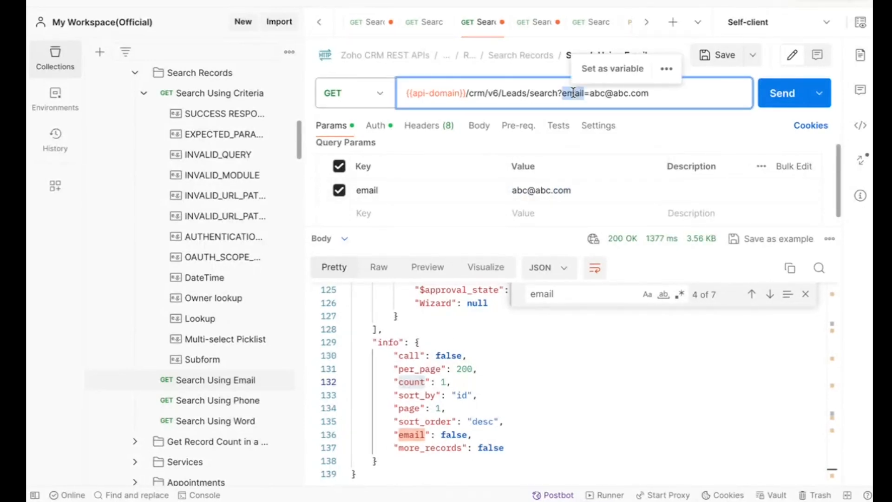
pyautogui.doubleClick(619, 94)
# Encode the email parameter's value as a URI component and send the Search Using Email request
pyautogui.tripleClick(547, 189)
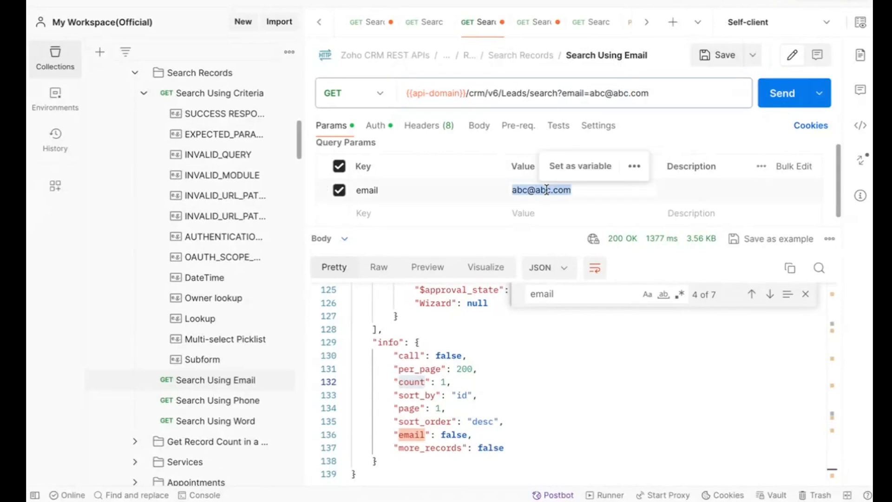
pyautogui.click(610, 165)
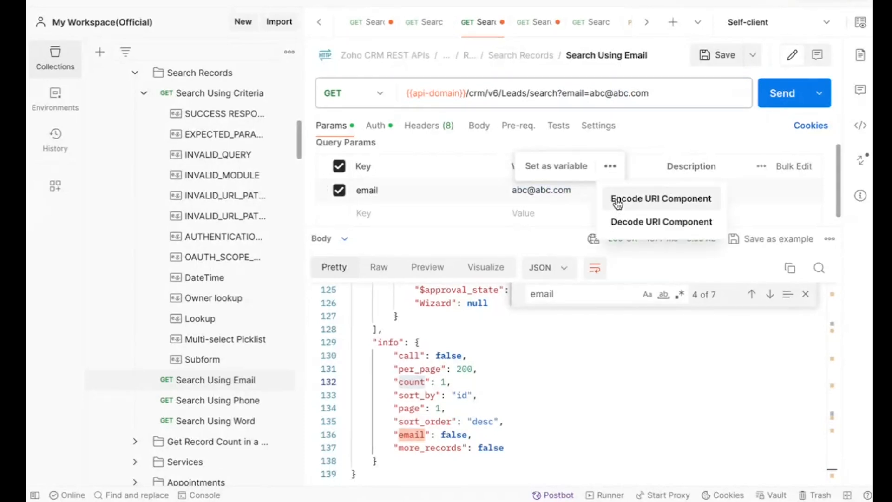
pyautogui.click(618, 204)
pyautogui.hotkey('ctrl', 'Return')
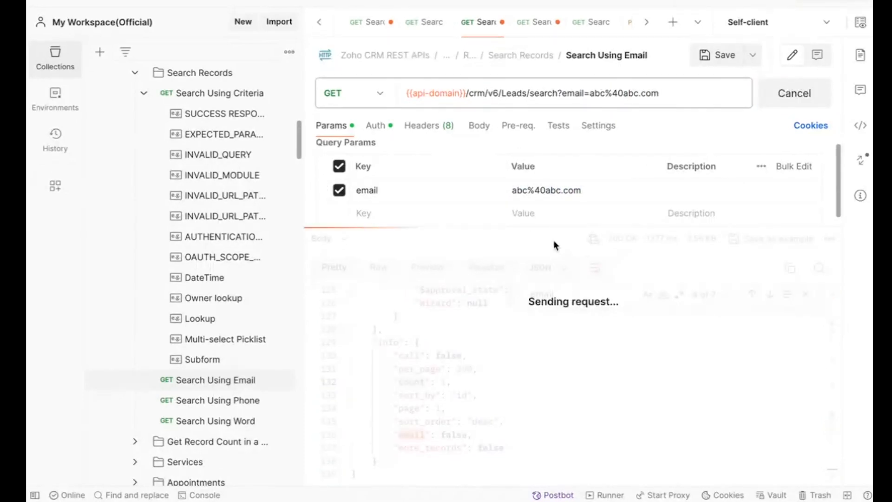
# Step through the "email" matches in the response to reach the returned lead's Email field and highlight its value
pyautogui.click(566, 295)
pyautogui.press('Return')
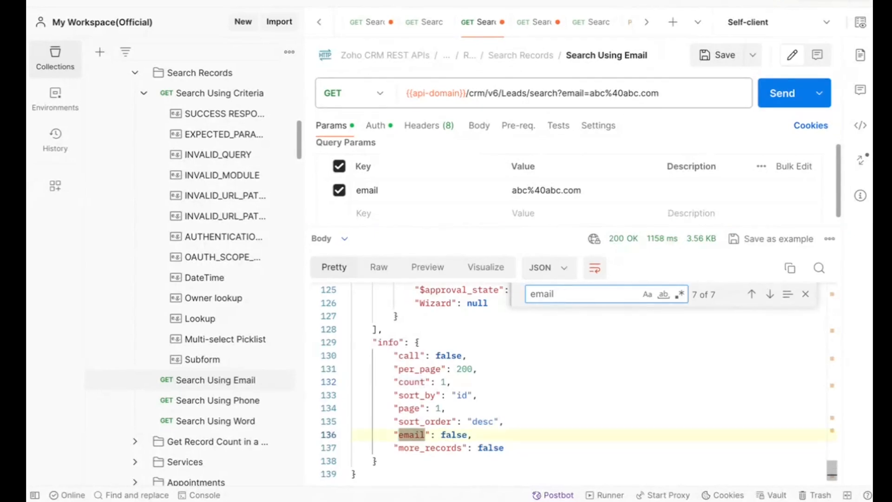
pyautogui.press('Return')
pyautogui.press('Return')
pyautogui.press('Return')
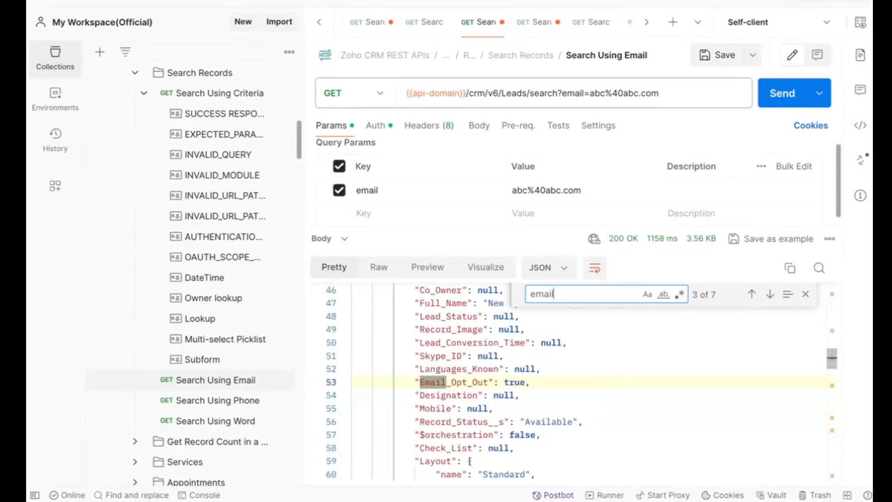
pyautogui.press('Return')
pyautogui.doubleClick(484, 383)
# Check the count in the email search response's info block against the email parameter in the URL
pyautogui.scroll(-15, 485, 383)
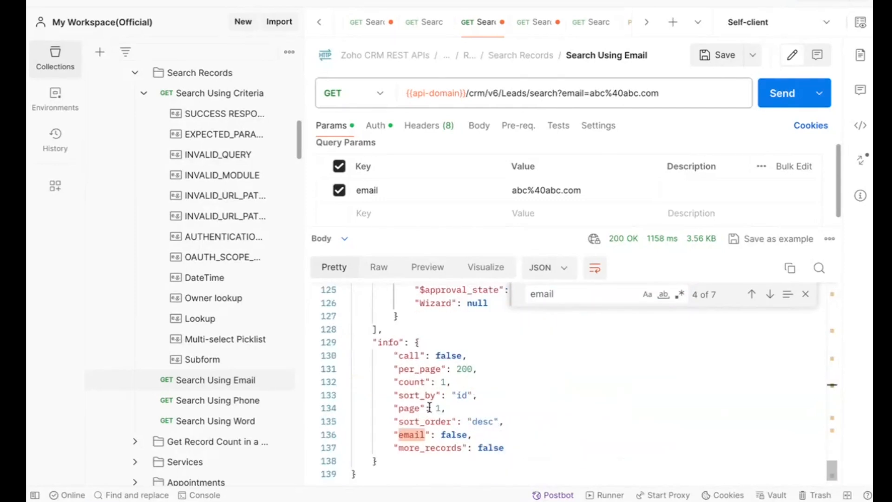
pyautogui.tripleClick(409, 380)
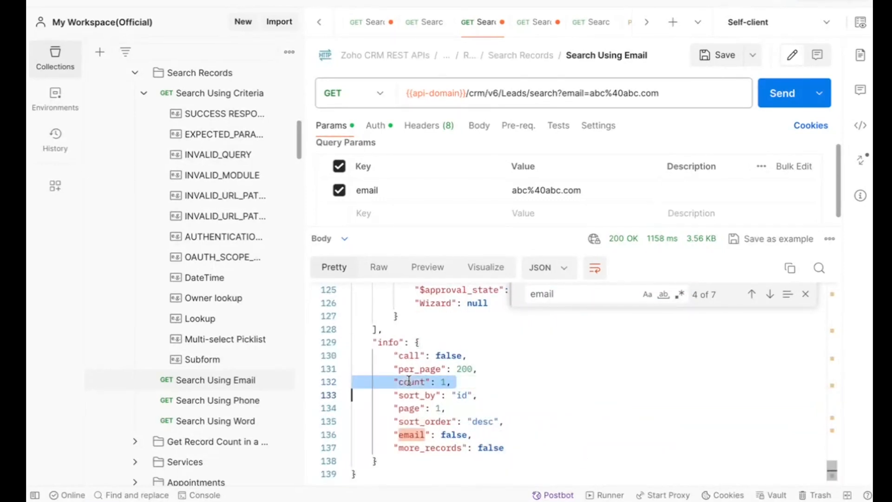
pyautogui.click(589, 92)
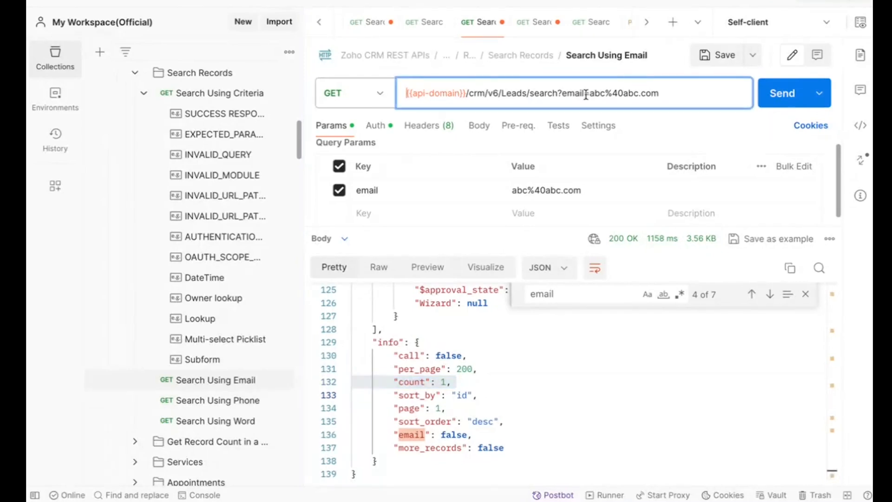
# Open the Search Using Phone request, highlight the phone number in its URL, and send it
pyautogui.click(223, 401)
pyautogui.doubleClick(614, 93)
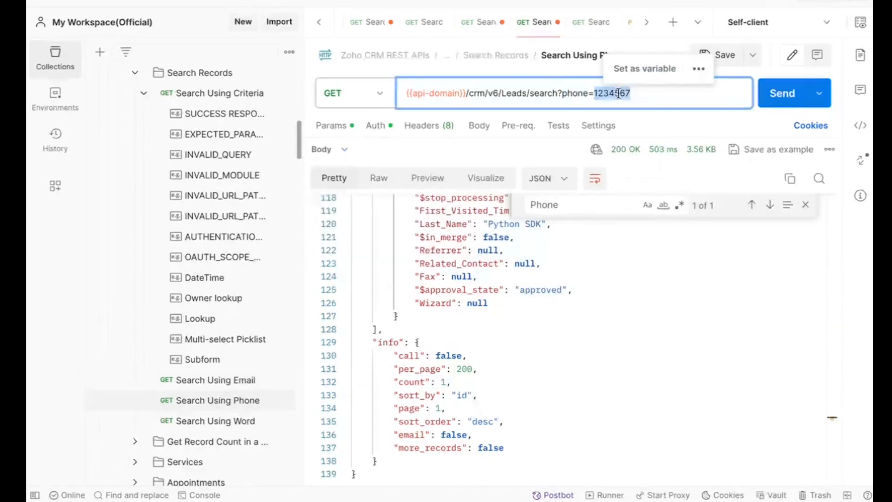
pyautogui.click(785, 93)
pyautogui.press('super+Return')
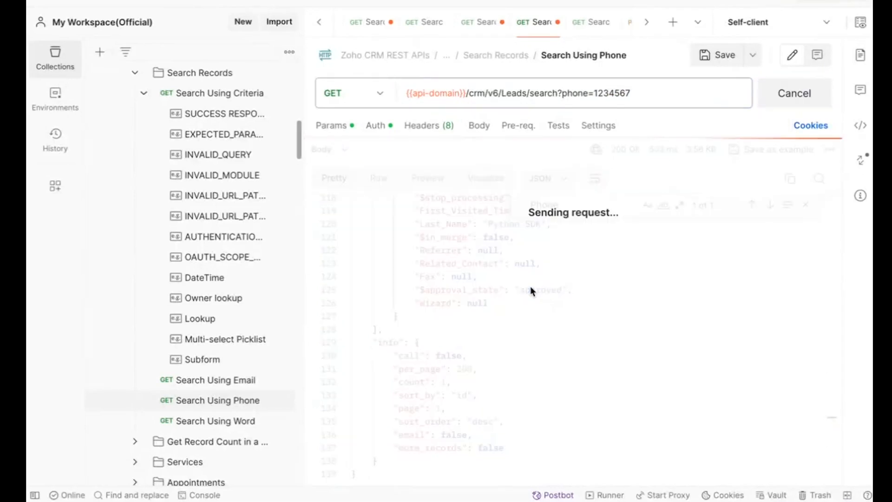
# Find "Phone" in the phone search response and highlight the returned lead's Phone value
pyautogui.click(563, 205)
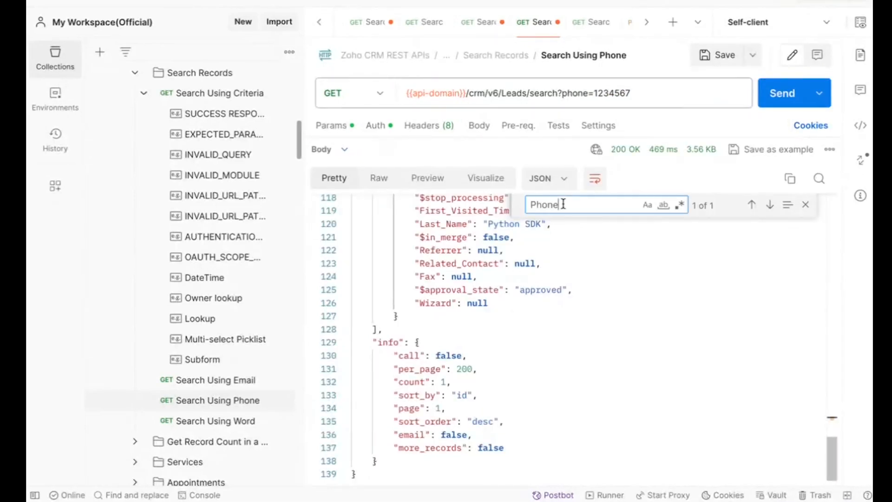
pyautogui.press('Return')
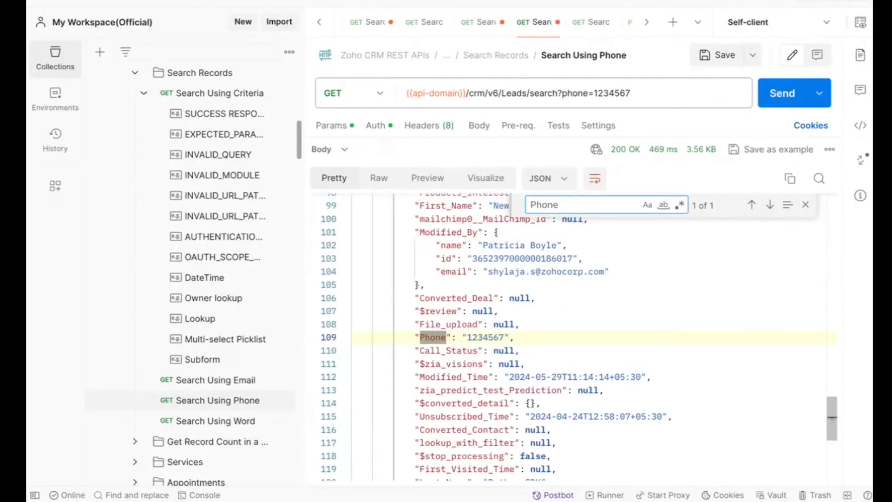
pyautogui.click(483, 337)
pyautogui.doubleClick(484, 337)
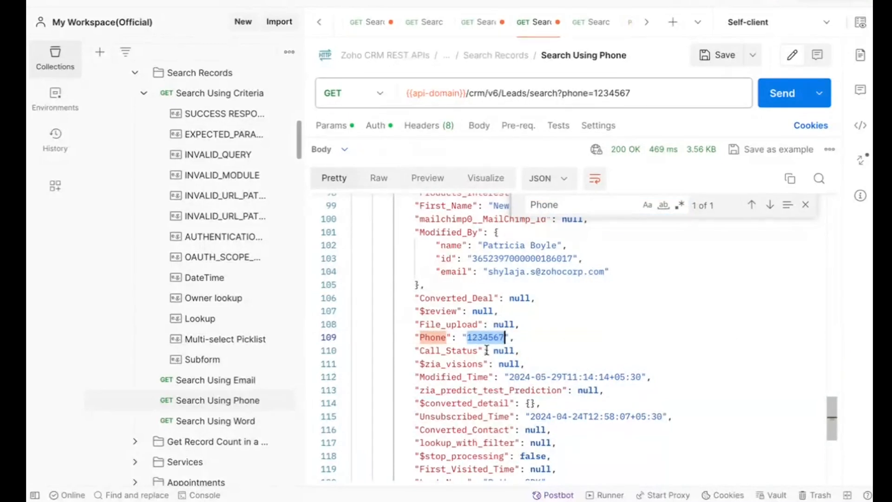
# Check the count in the phone search response's info block
pyautogui.scroll(-5, 481, 367)
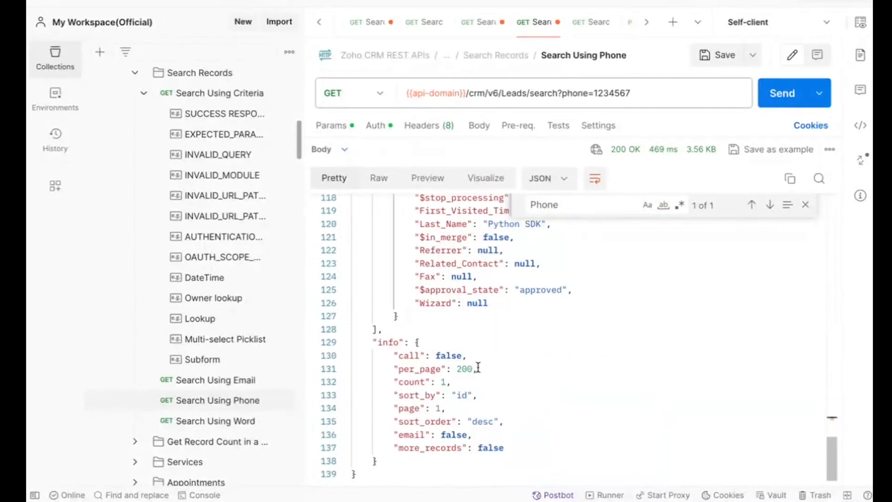
pyautogui.doubleClick(401, 383)
pyautogui.doubleClick(443, 381)
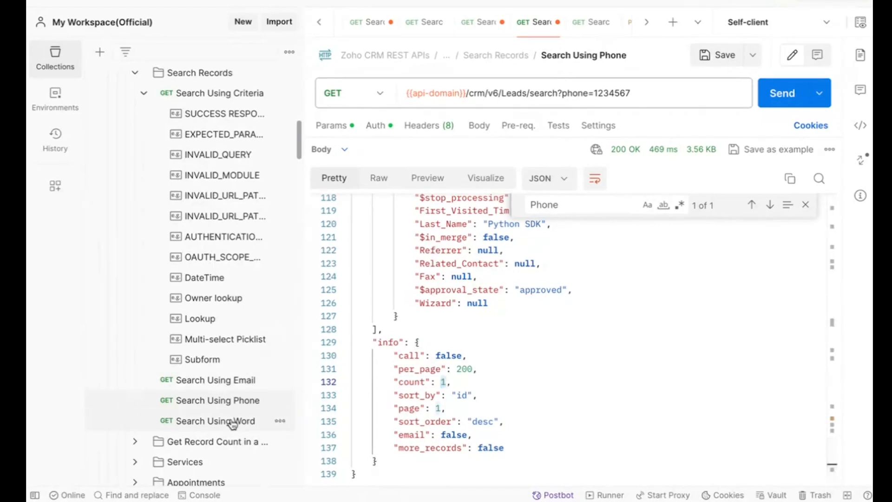
# Open the Search Using Word request, highlight the word value "zylker" in its URL, and send it
pyautogui.hotkey('ctrl', 'Tab')
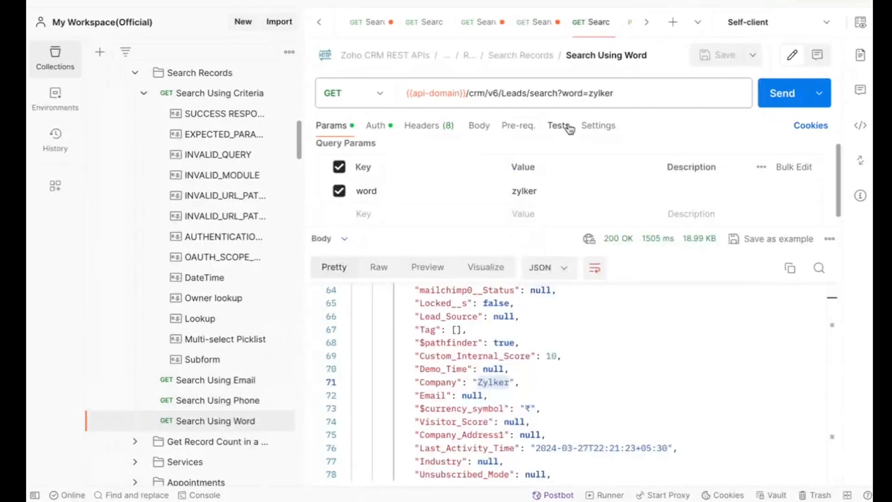
pyautogui.doubleClick(595, 94)
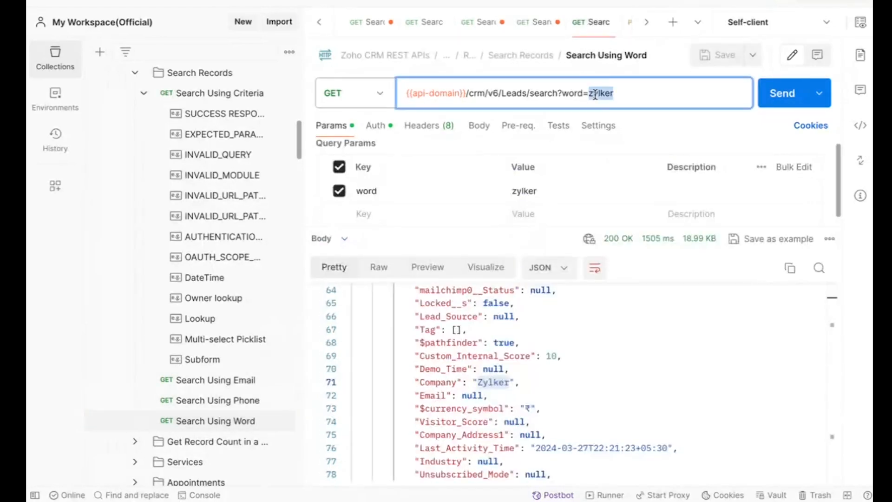
pyautogui.click(782, 95)
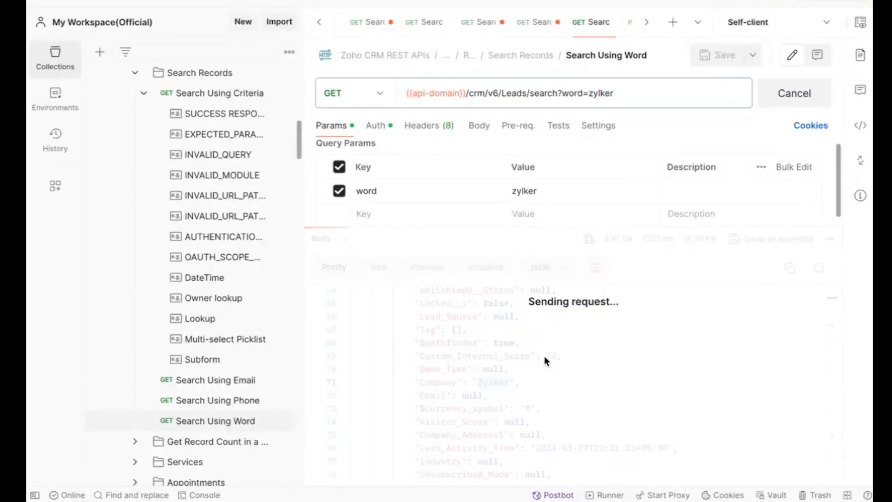
# Search the word search response for "zylker" and step through the matches in the returned leads
pyautogui.click(649, 377)
pyautogui.hotkey('ctrl', 'f')
pyautogui.write('zylker')
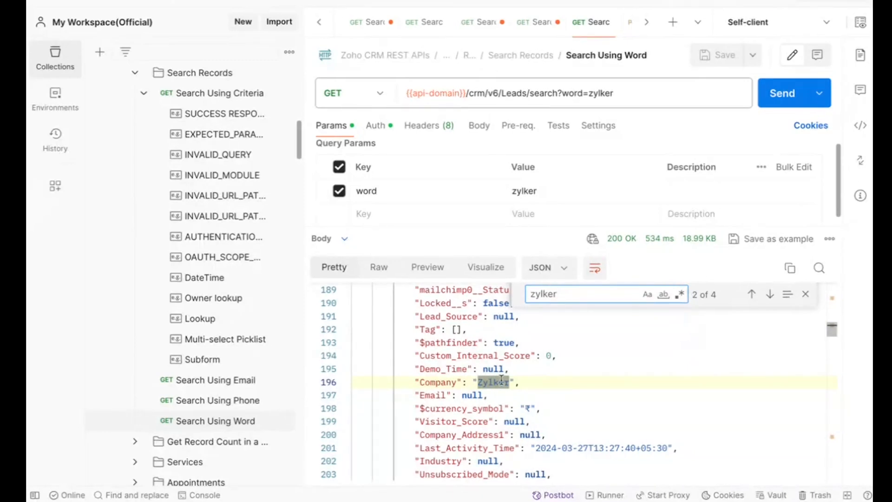
pyautogui.press('Return')
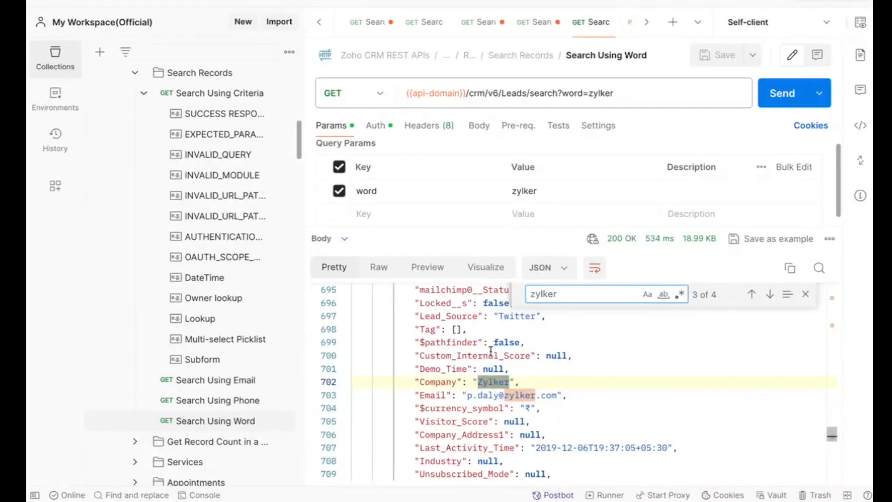
pyautogui.press('Return')
pyautogui.press('Return')
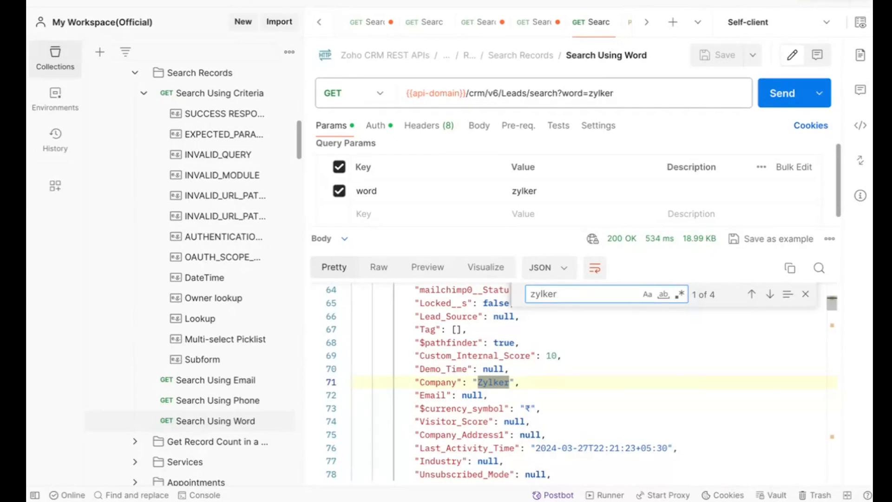
pyautogui.doubleClick(541, 296)
# Check the count in the word search response's info block against the word parameter in the URL
pyautogui.scroll(-20, 520, 390)
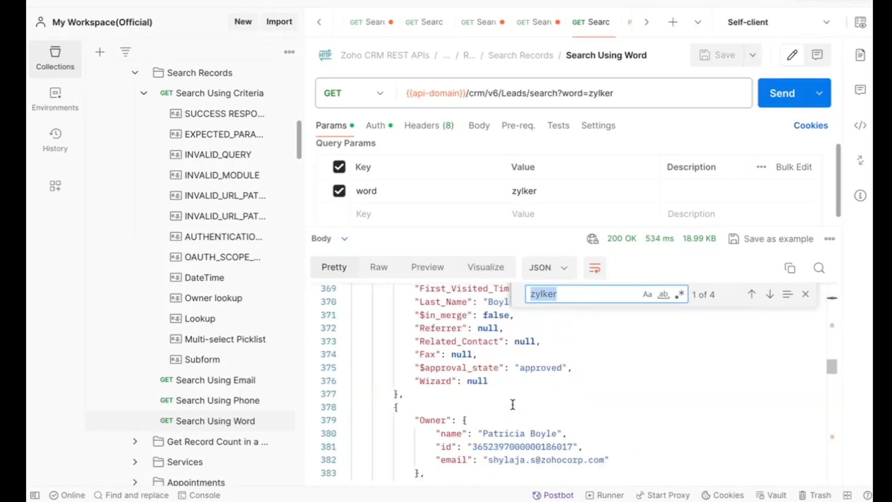
pyautogui.scroll(-14, 513, 404)
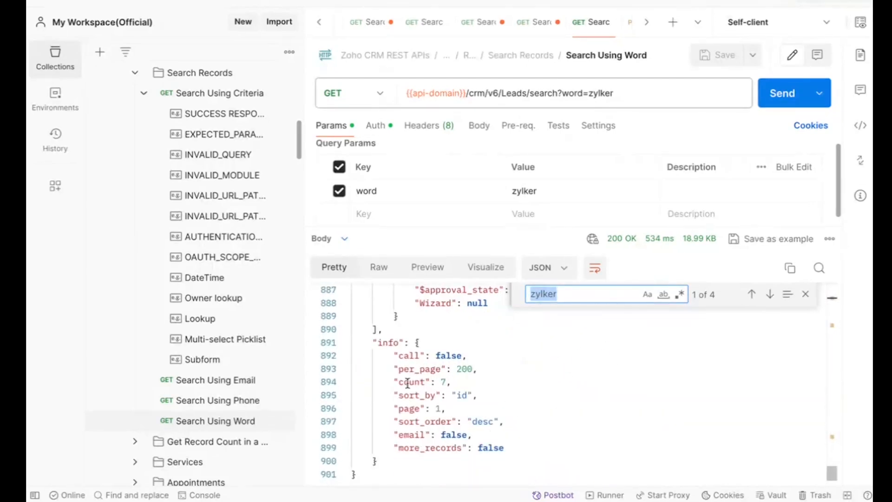
pyautogui.doubleClick(409, 382)
pyautogui.doubleClick(445, 382)
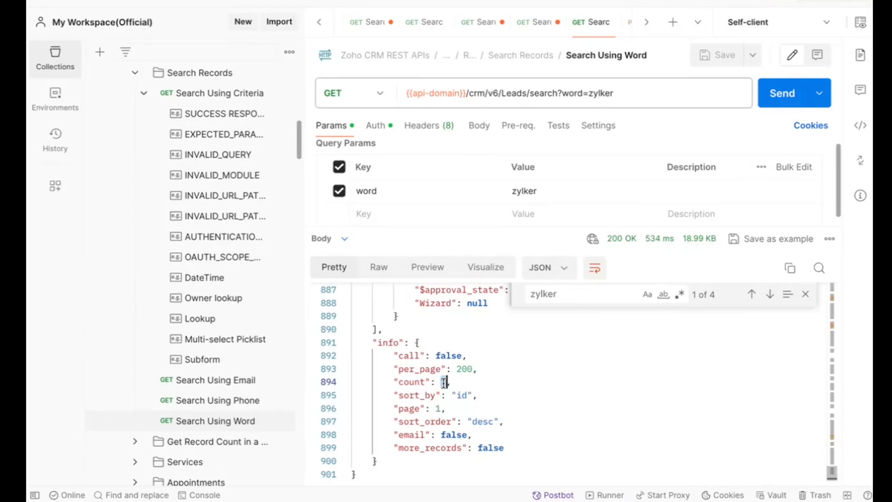
pyautogui.tripleClick(444, 381)
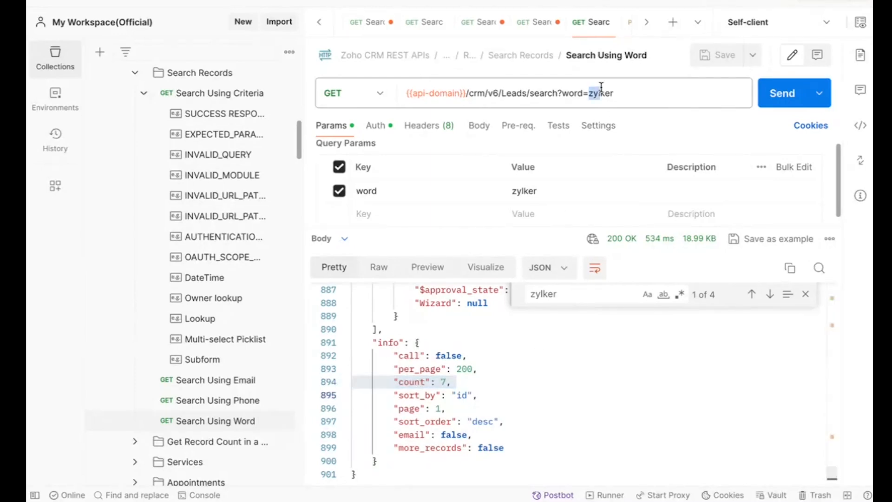
pyautogui.moveTo(589, 93); pyautogui.dragTo(600, 93)
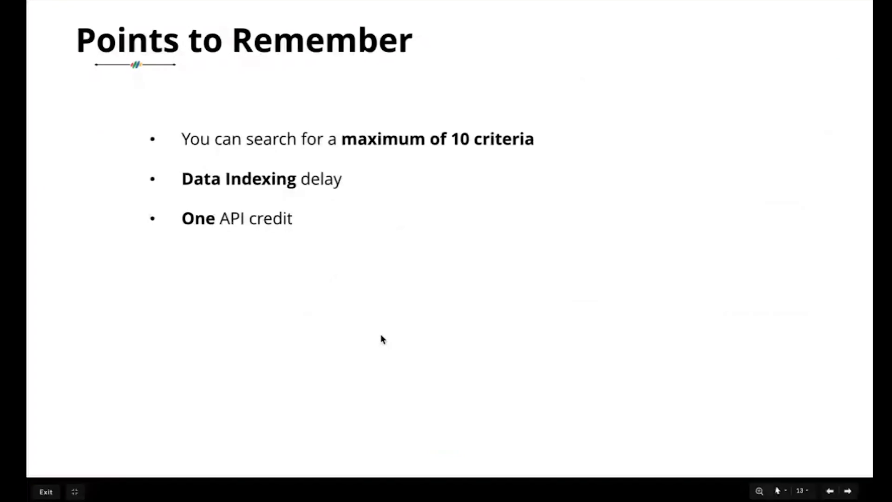
pyautogui.press('Right')
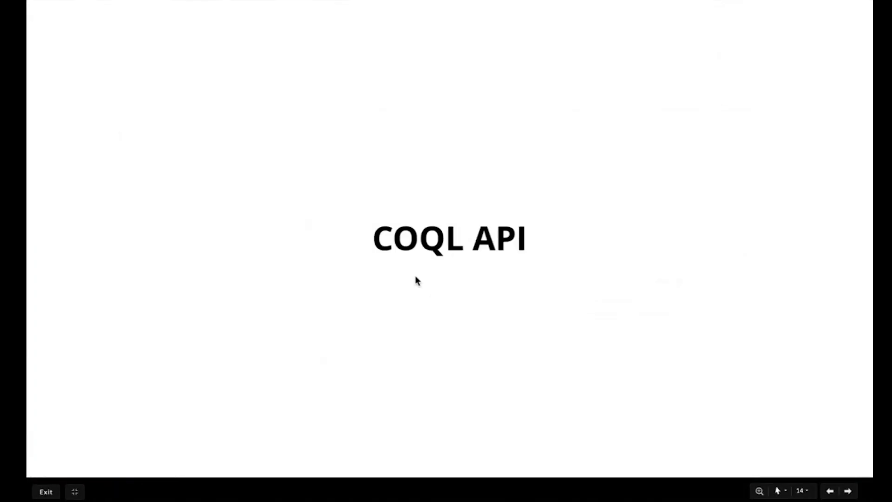